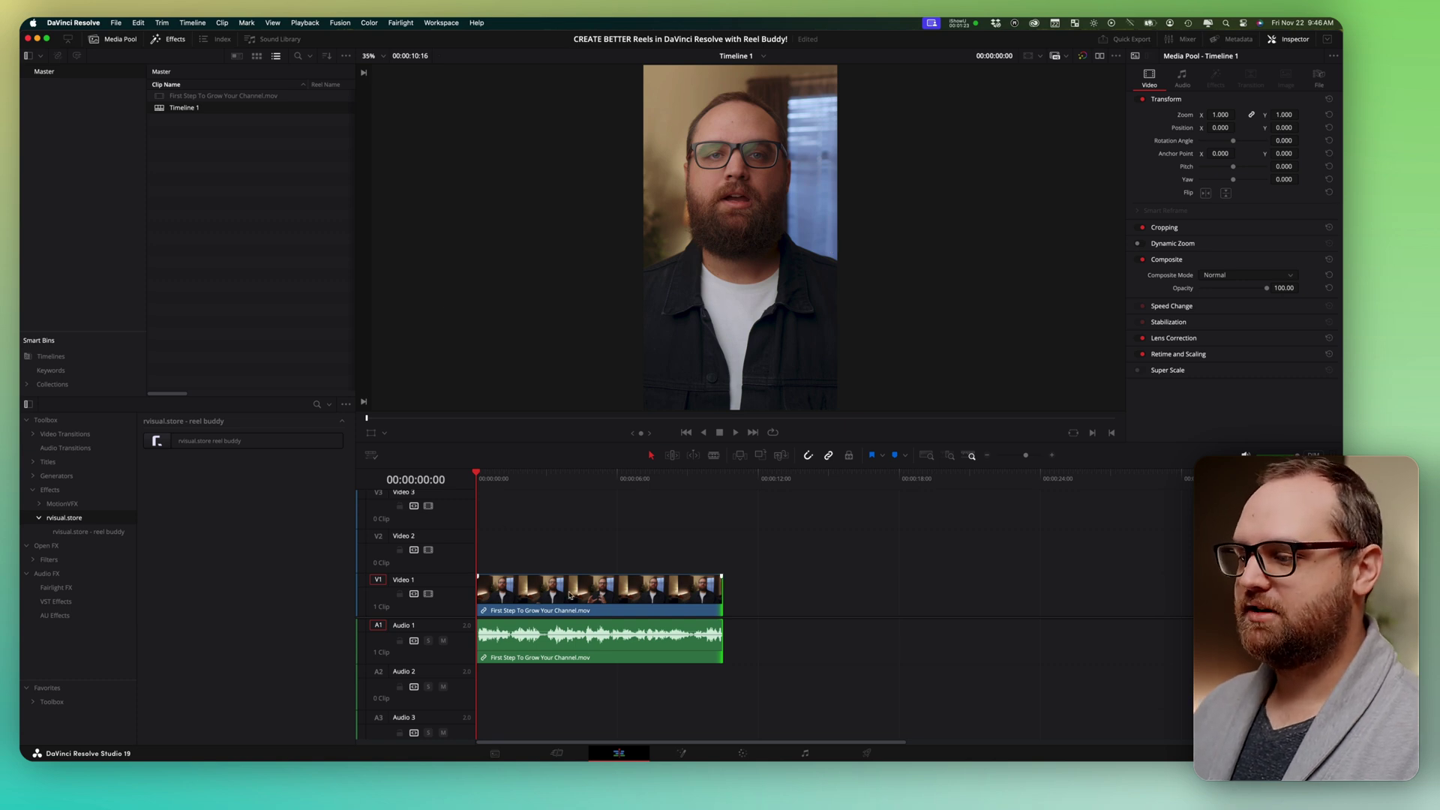
Step: Apply the rvisual.store reel buddy effect to the First Step To Grow Your Channel clip and open its effect settings
drag(210, 444, 572, 604)
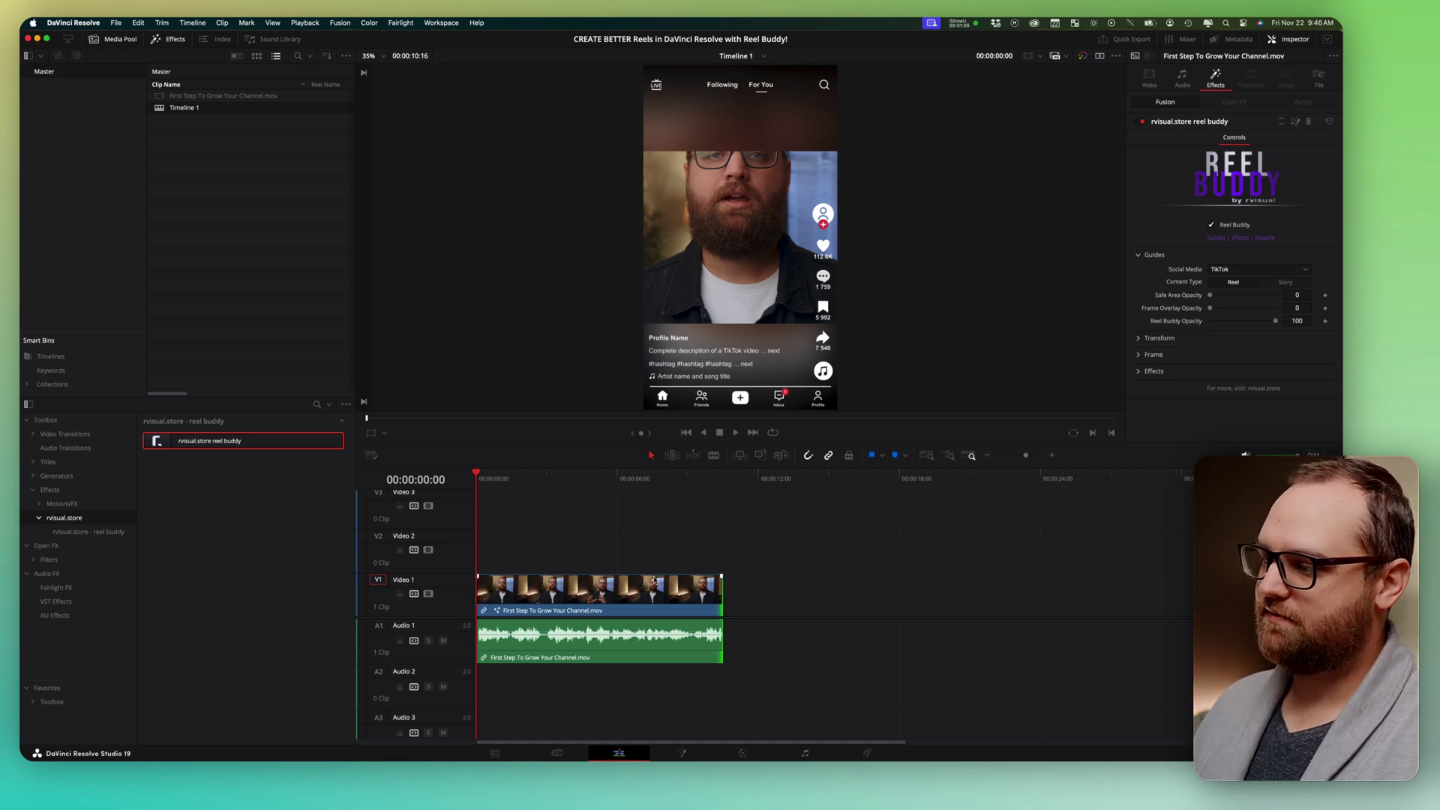
key(shift+v)
click(1150, 75)
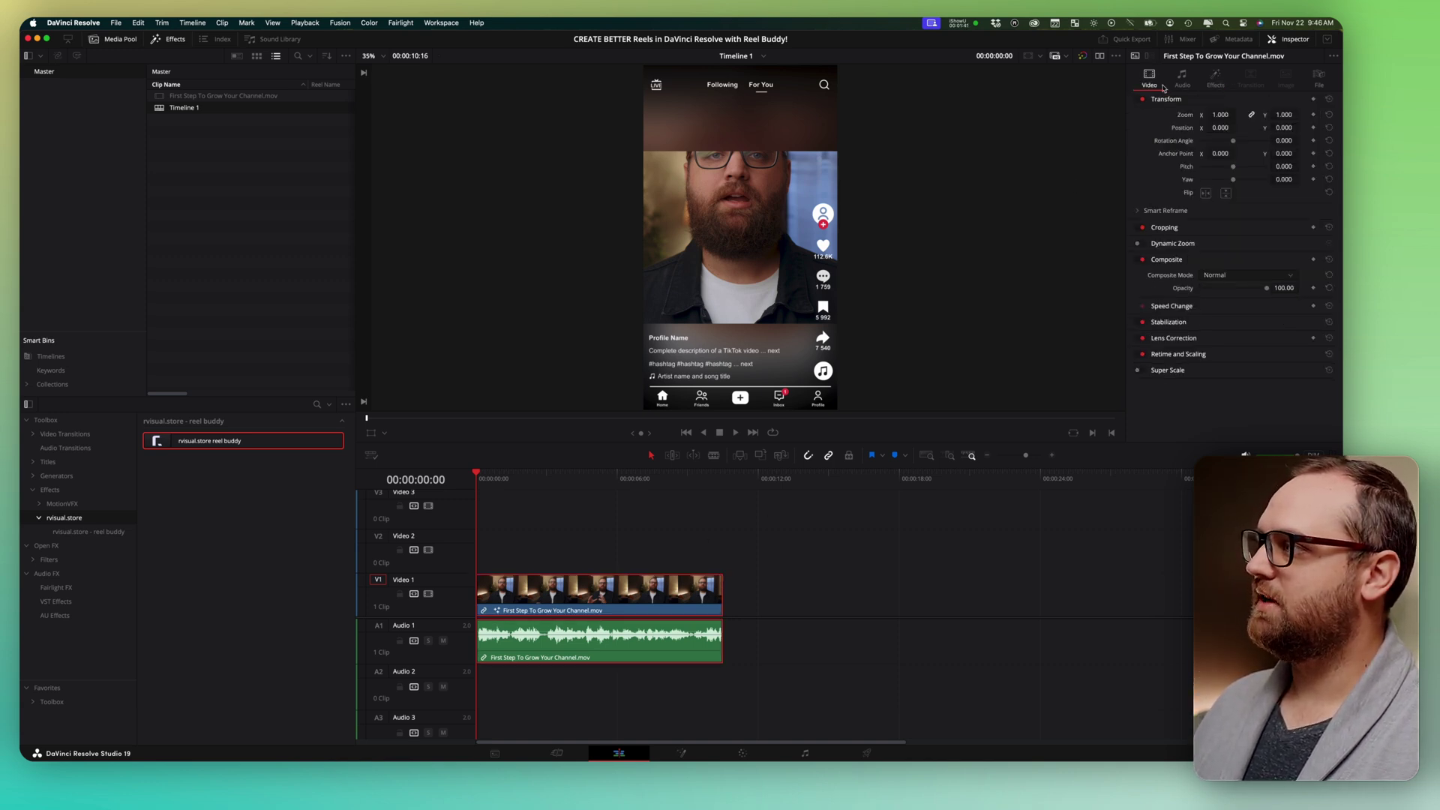
click(1213, 78)
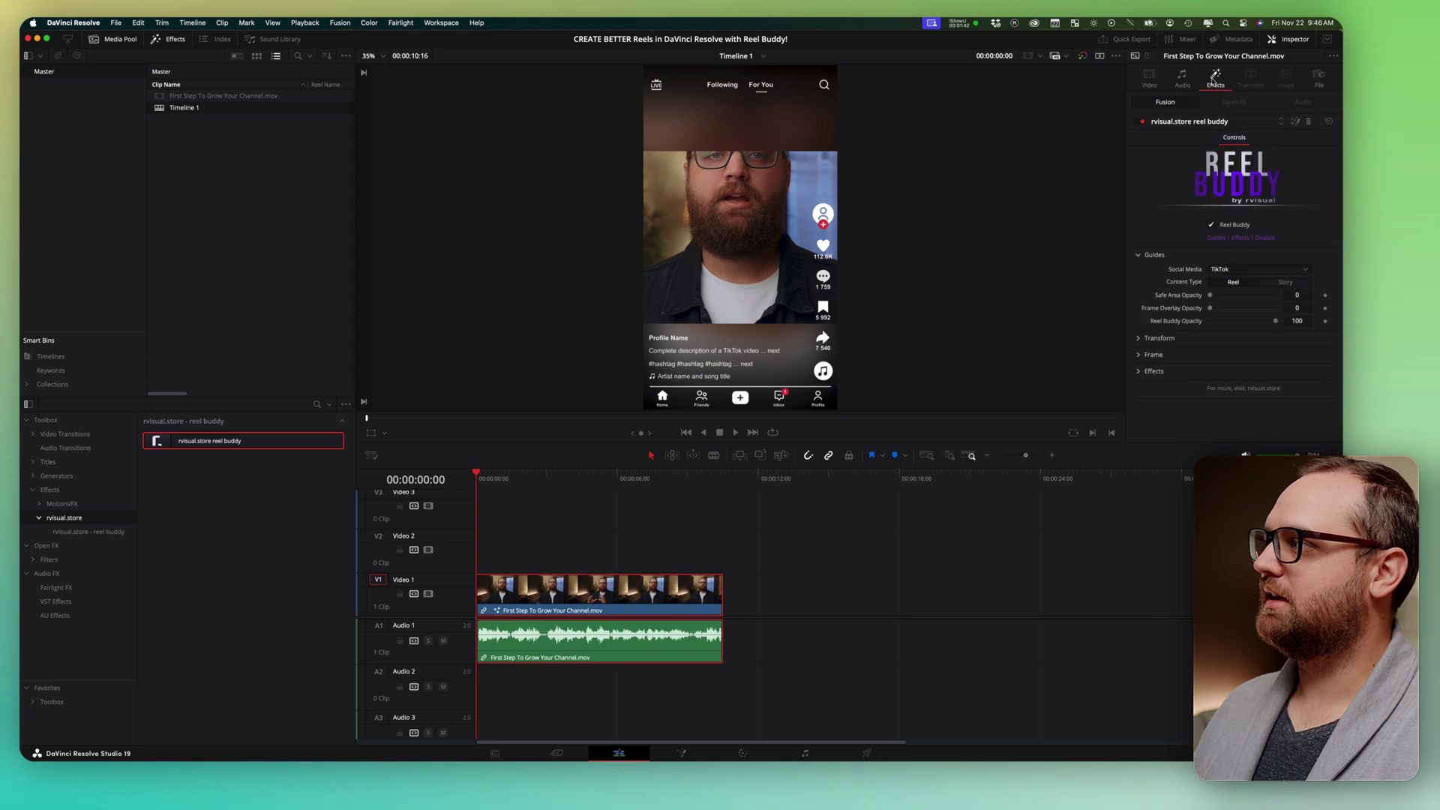
Step: Switch the Reel Buddy option off and on to compare the clip with and without it, leaving it enabled
click(1212, 225)
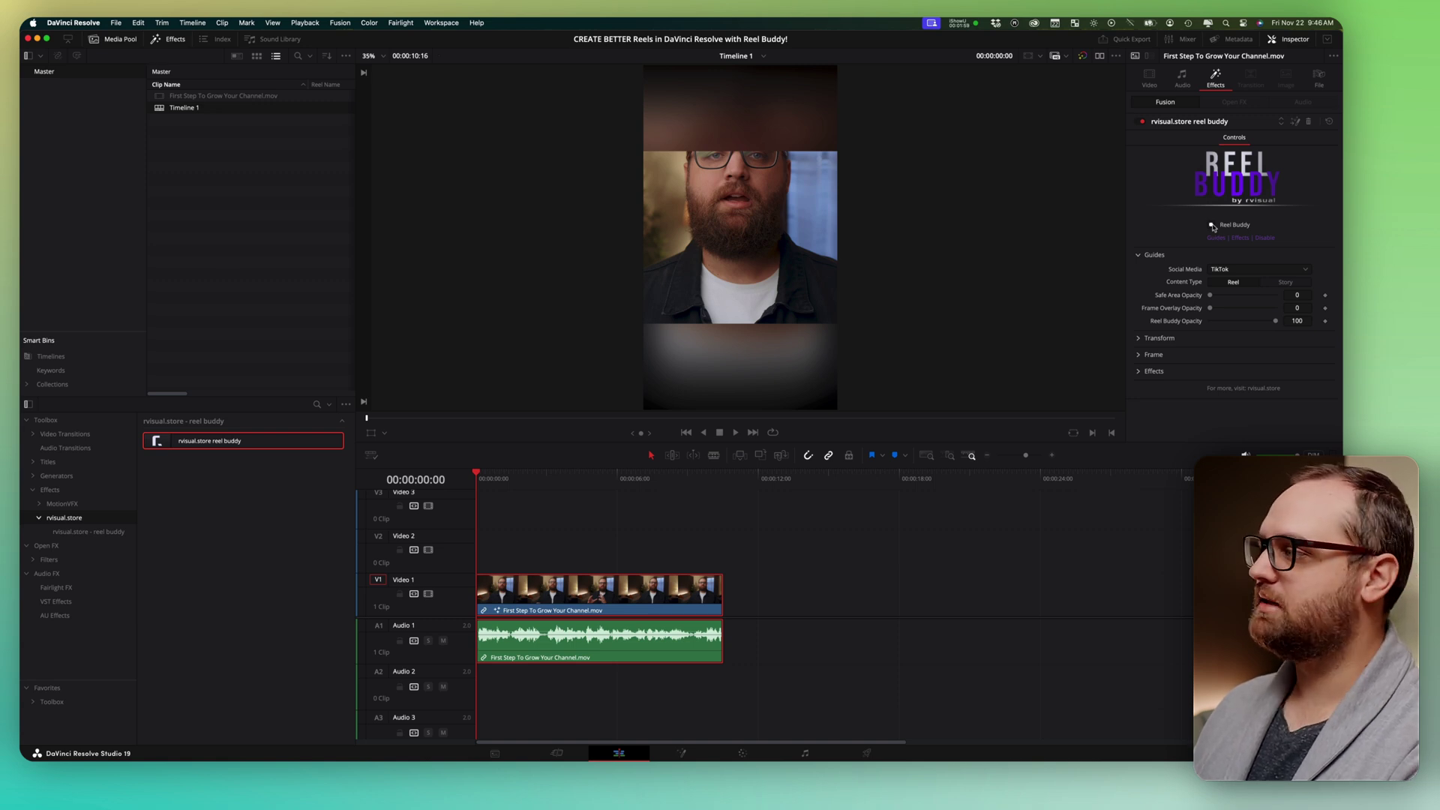
click(1211, 225)
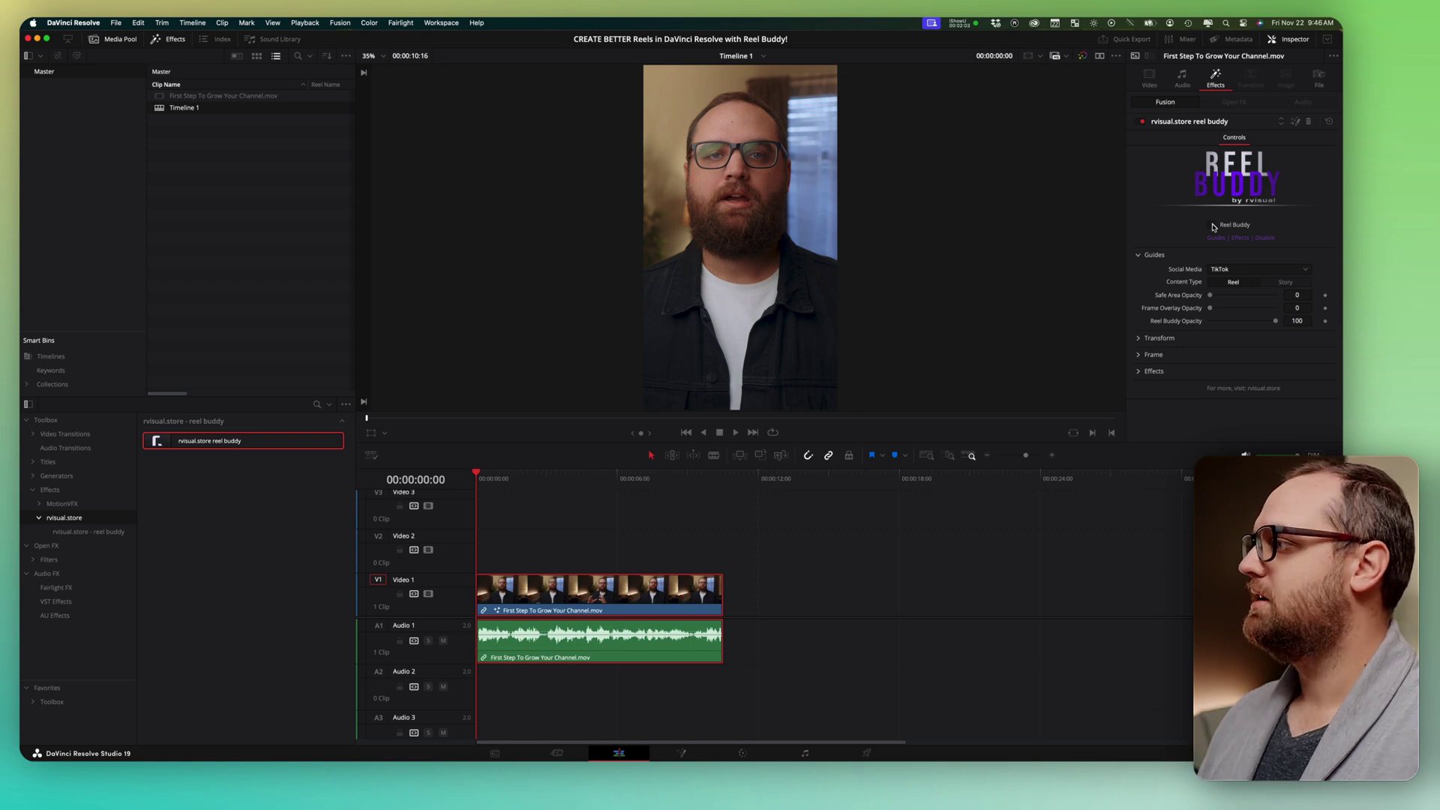
click(1212, 225)
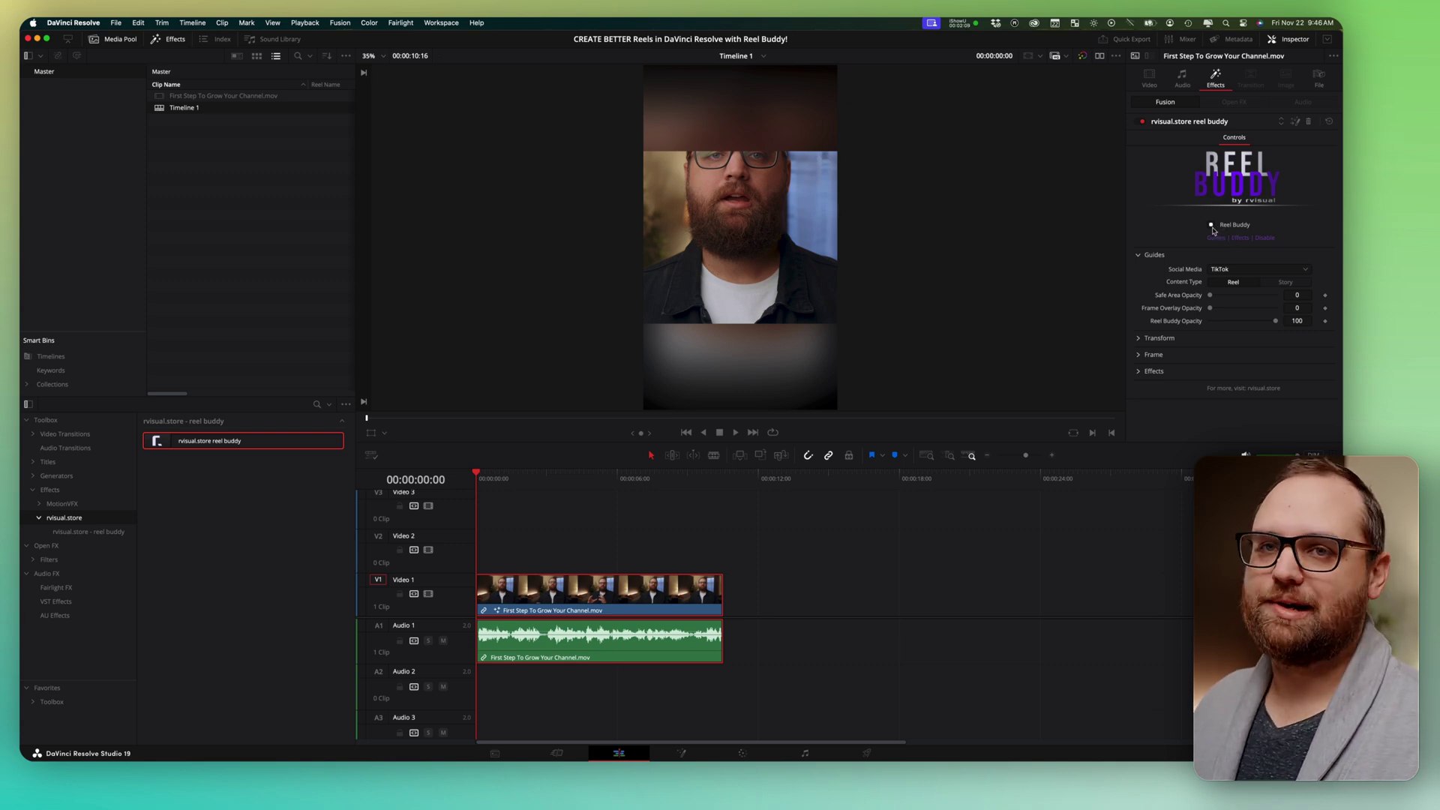
click(1211, 226)
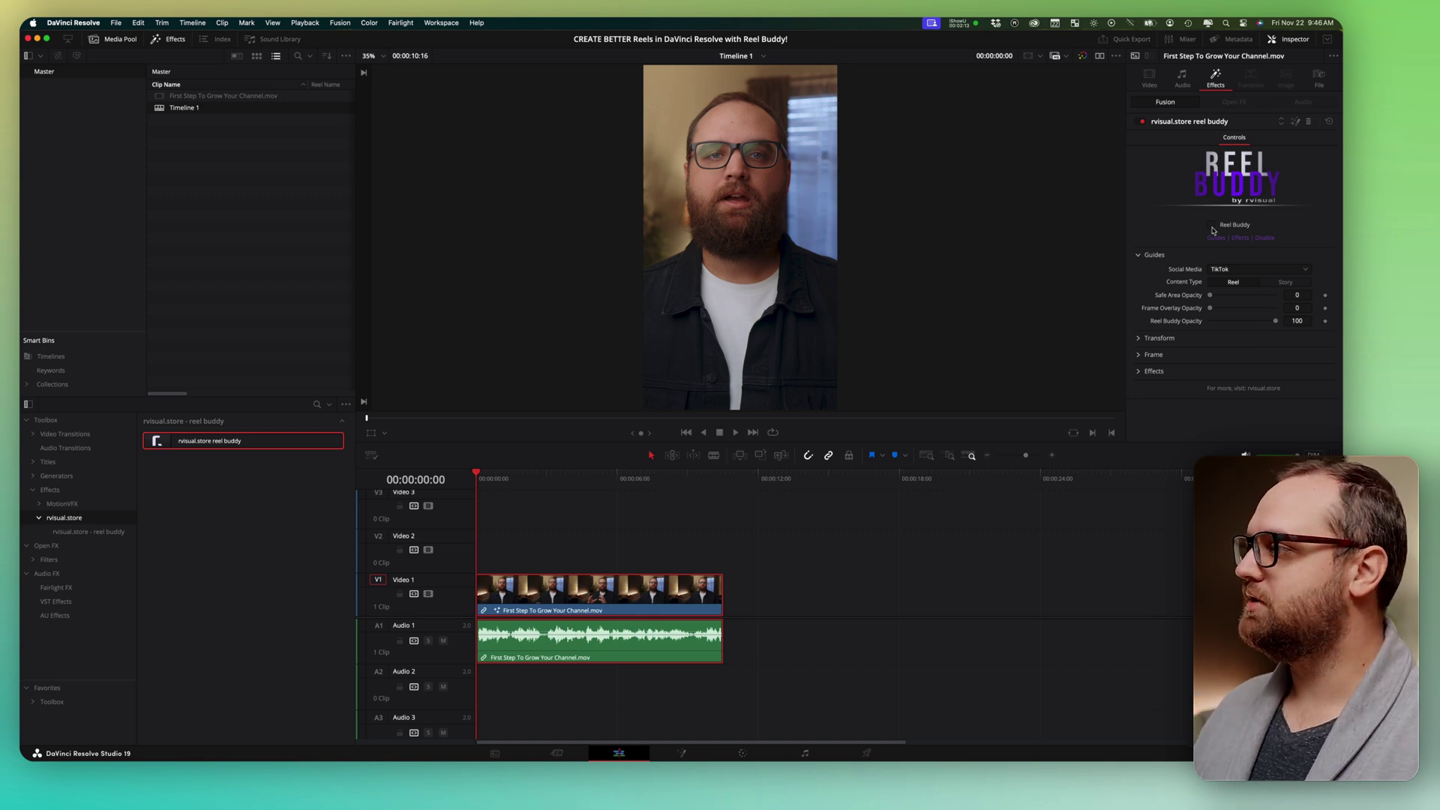
click(1212, 226)
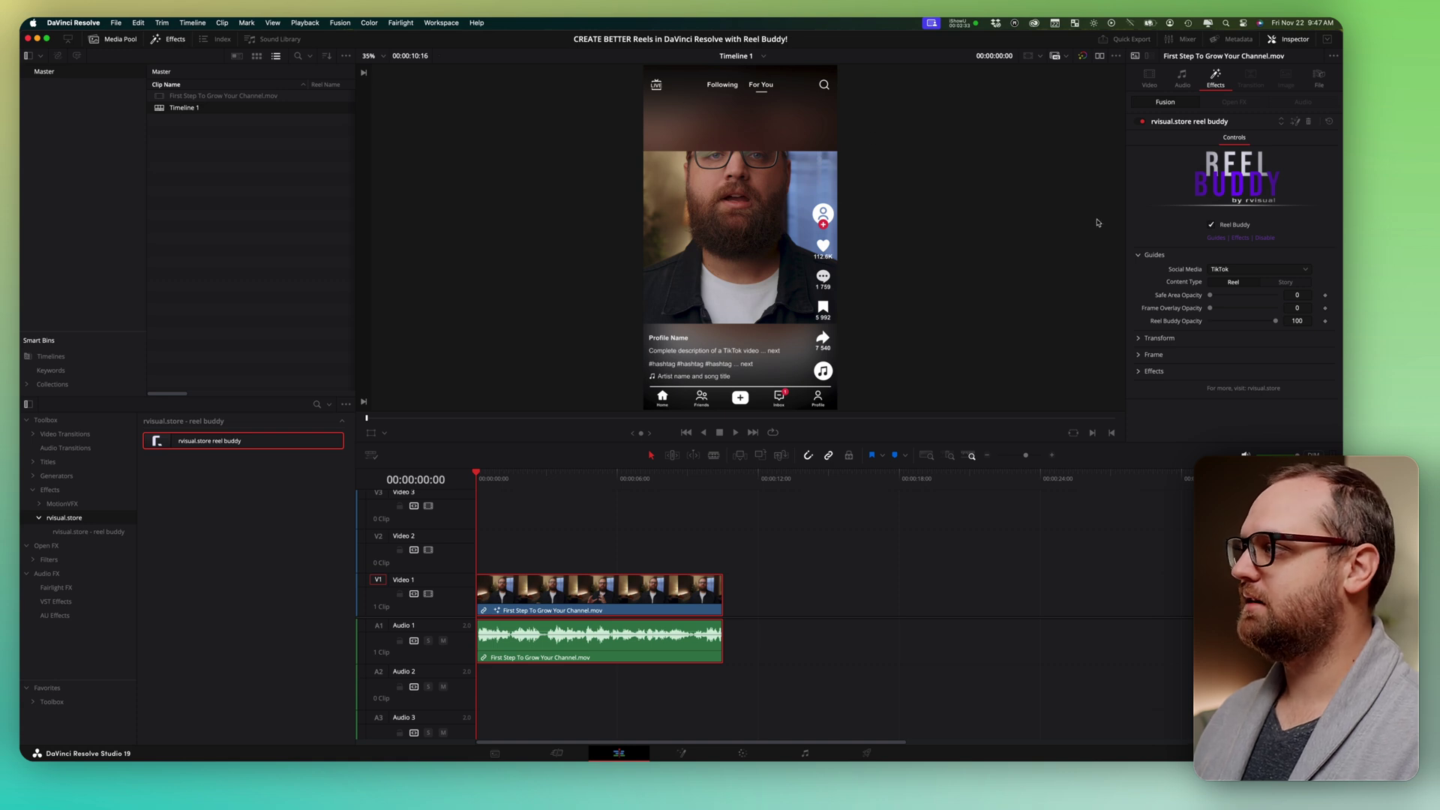
Step: Preview the reel guides for Instagram, Facebook and YouTube in turn
click(1245, 271)
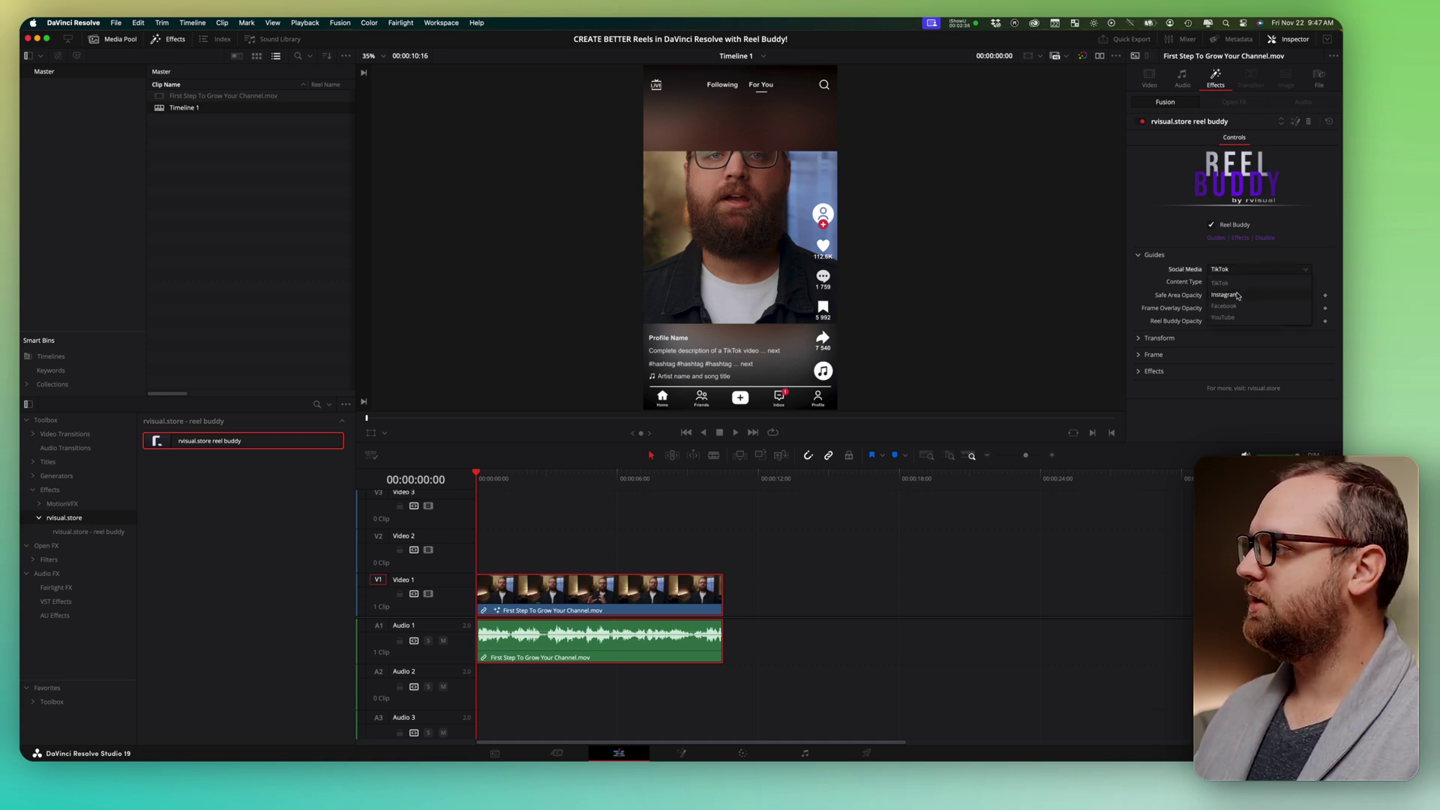
click(1239, 295)
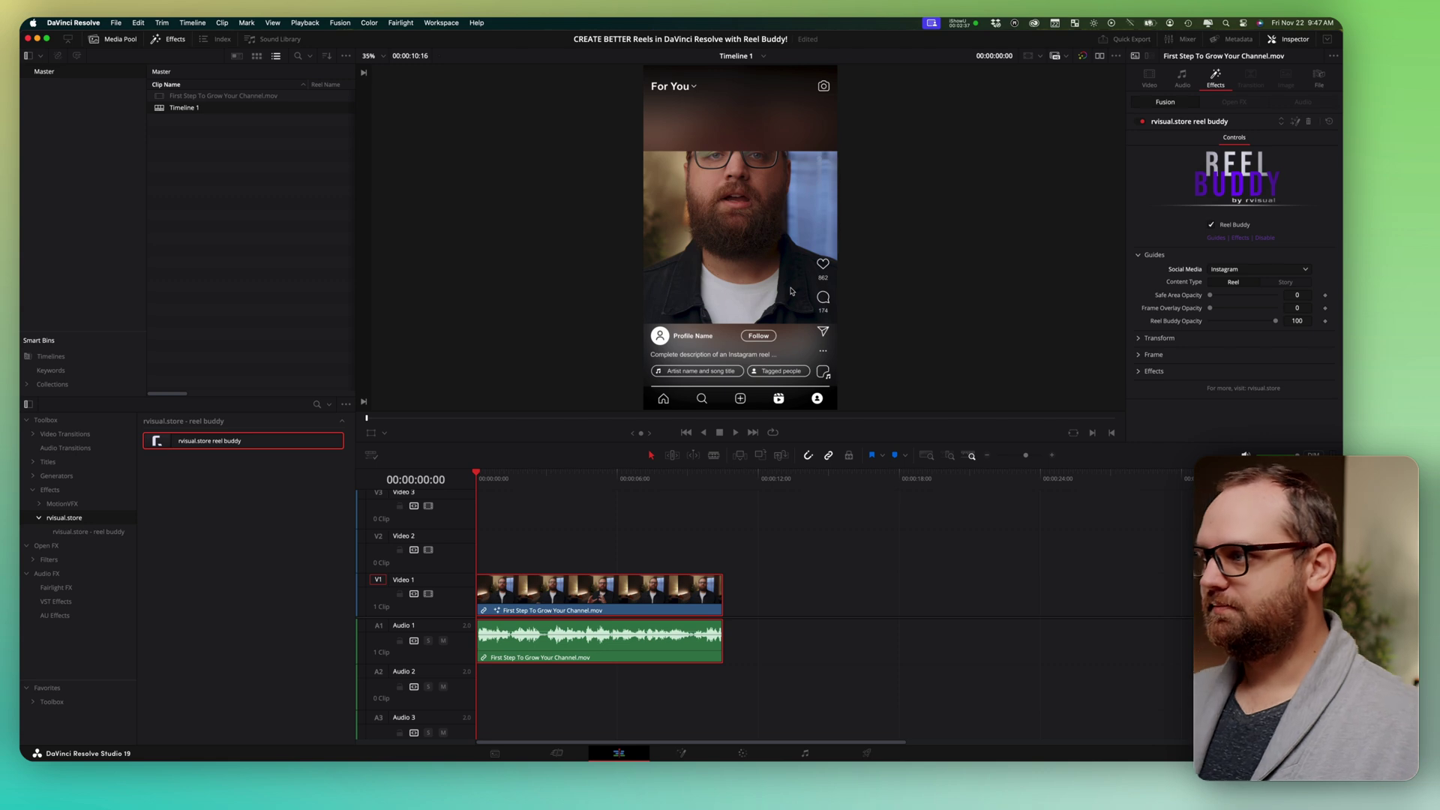
click(1261, 269)
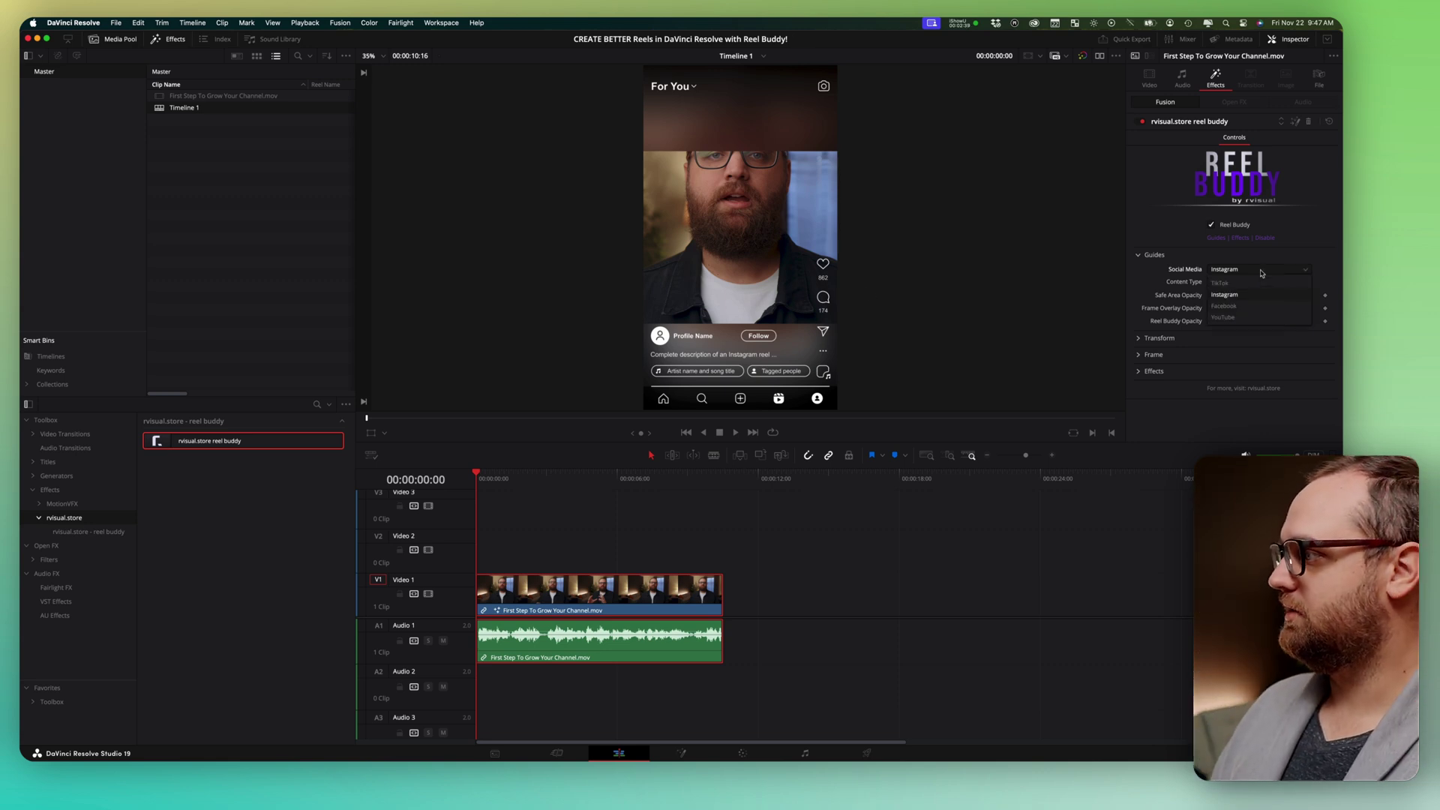
click(1236, 308)
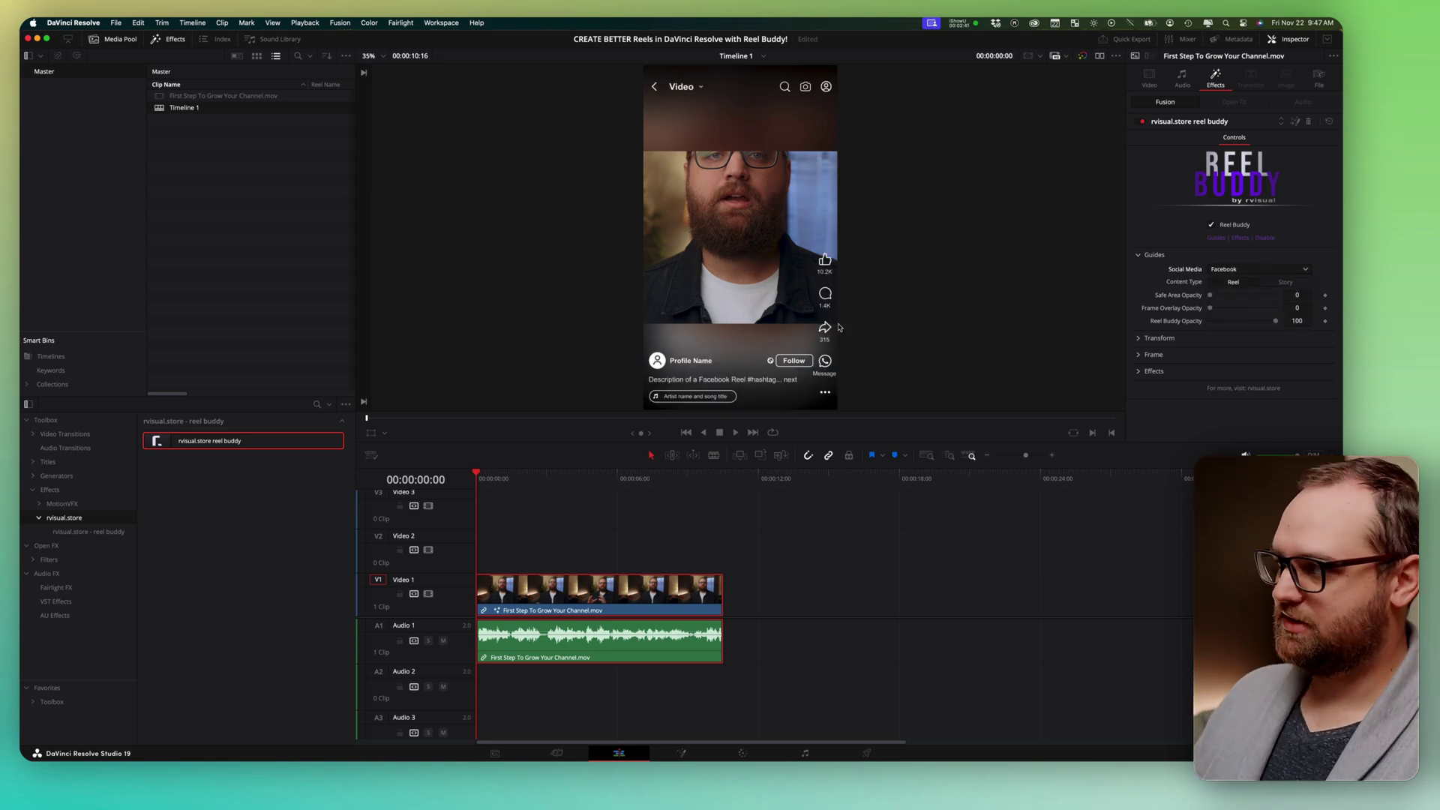
click(1266, 274)
click(1260, 318)
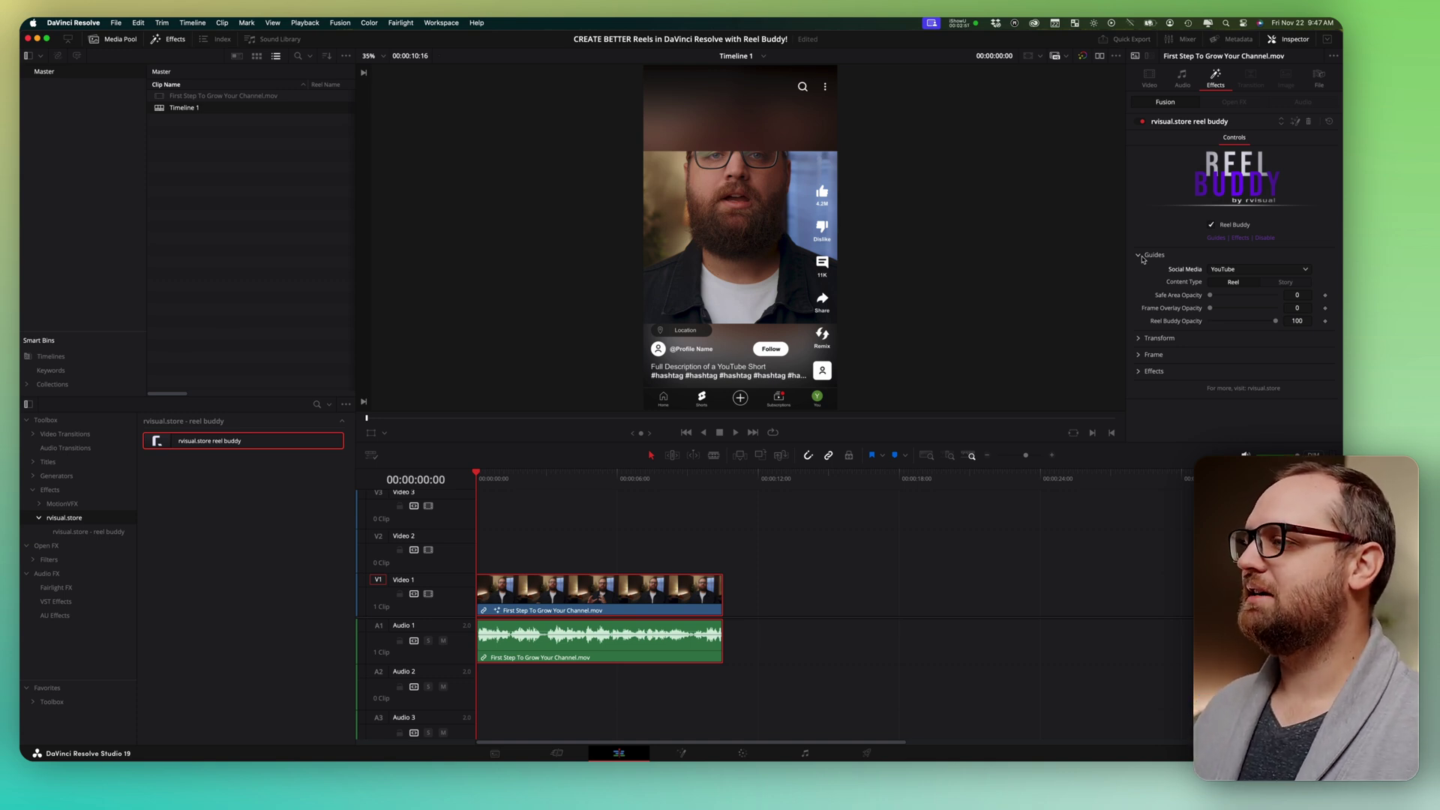
Step: Preview the Story content type for Instagram, Facebook and YouTube, starting from the Instagram guide
click(1239, 272)
click(1236, 294)
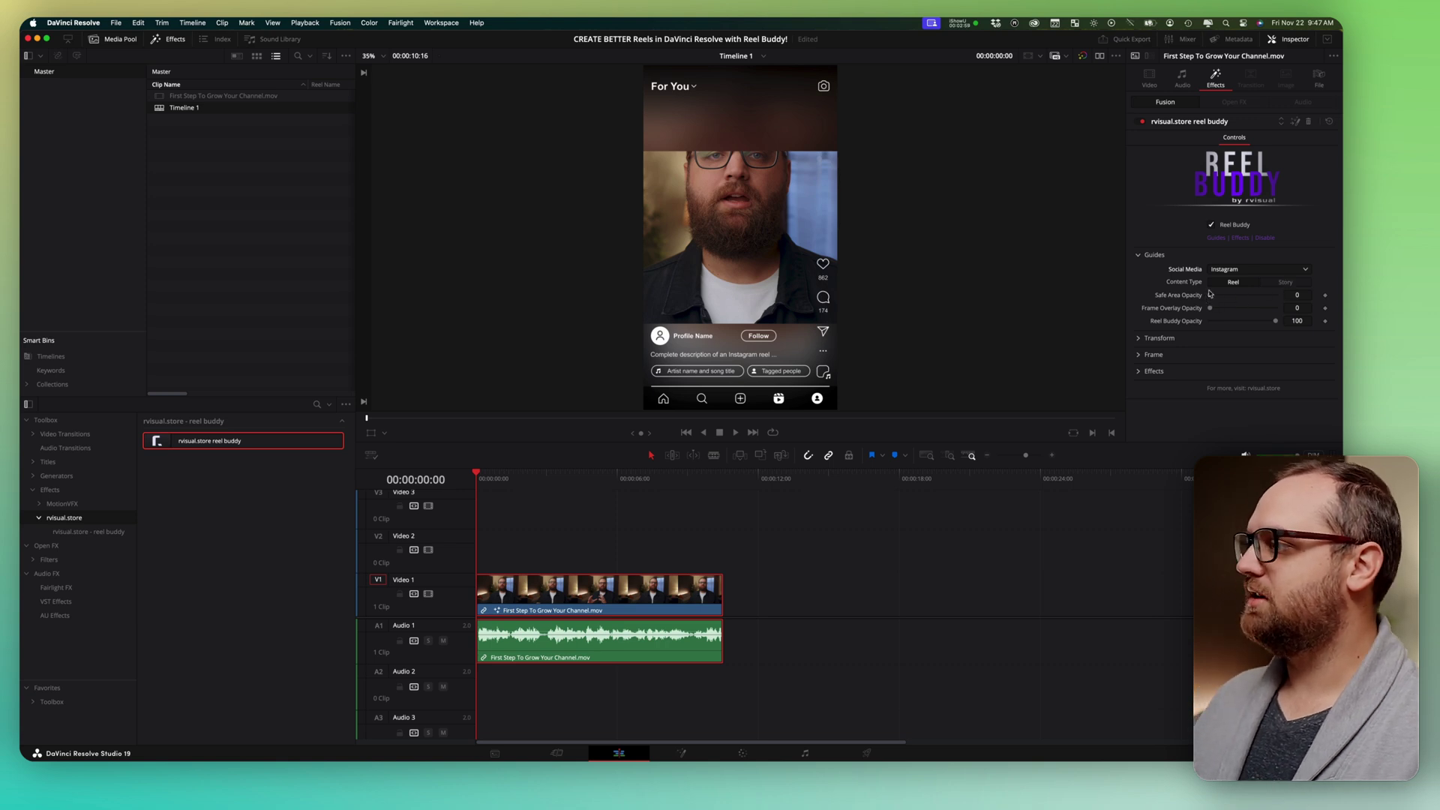
click(1286, 282)
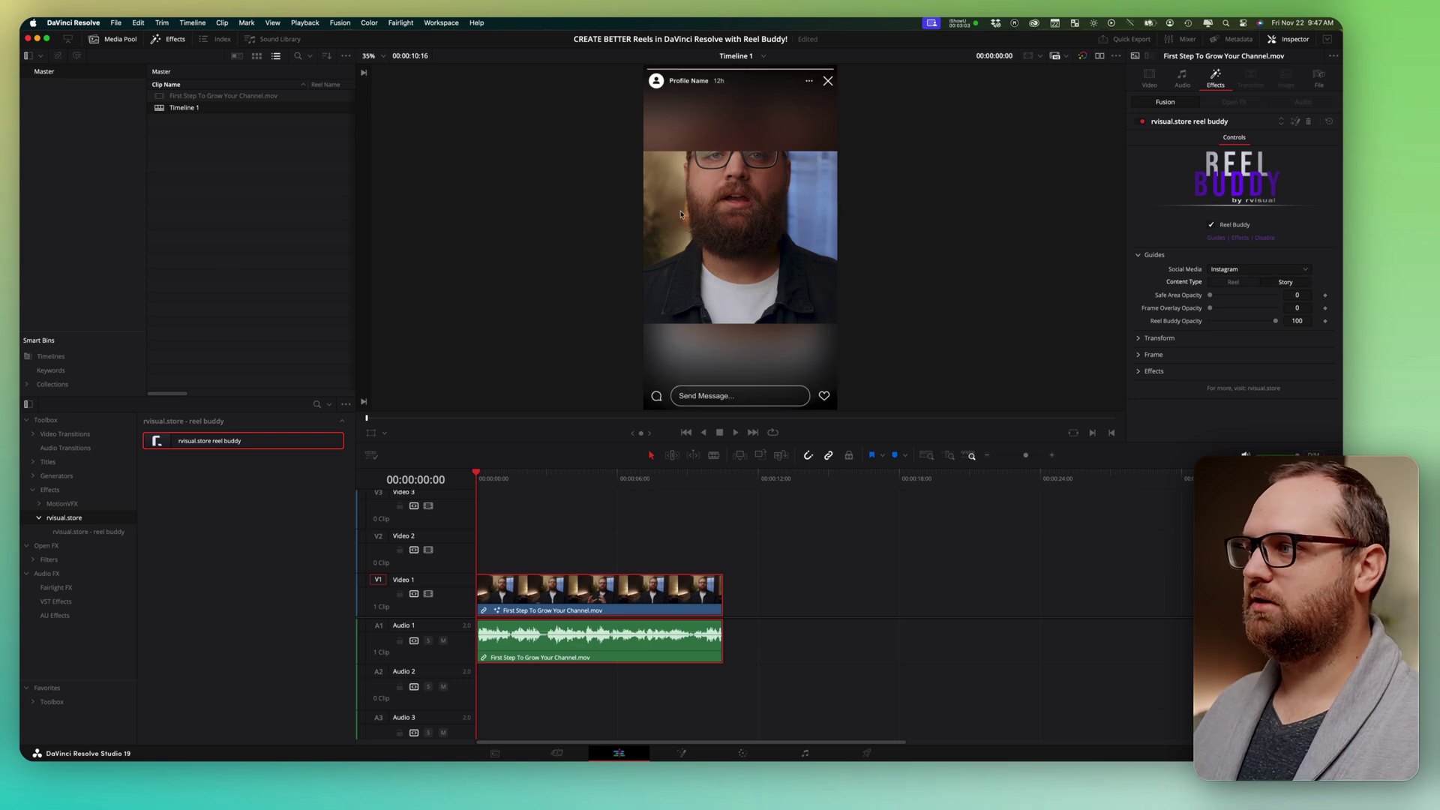
click(1233, 270)
click(1226, 306)
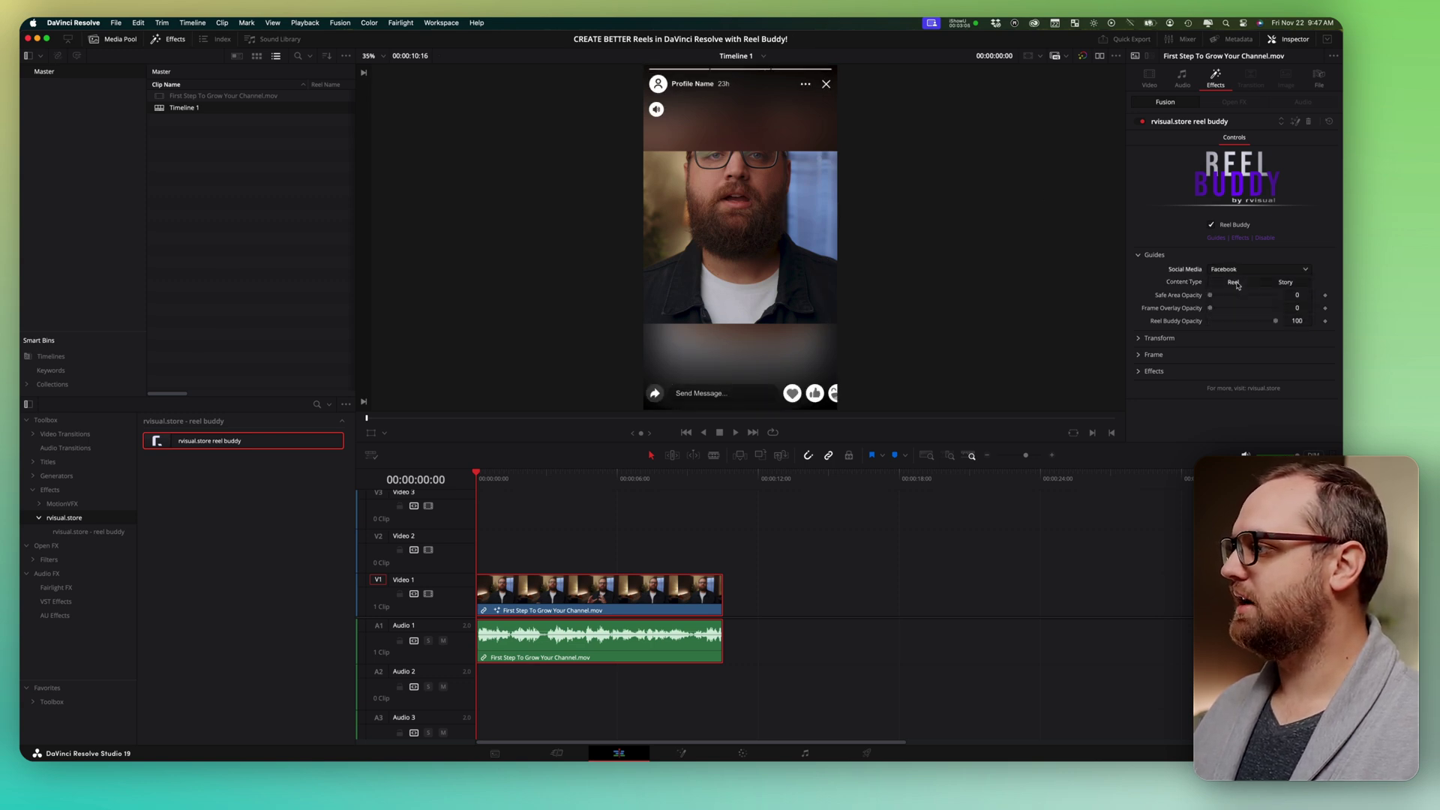
click(1237, 270)
click(1234, 282)
click(1235, 271)
click(1224, 317)
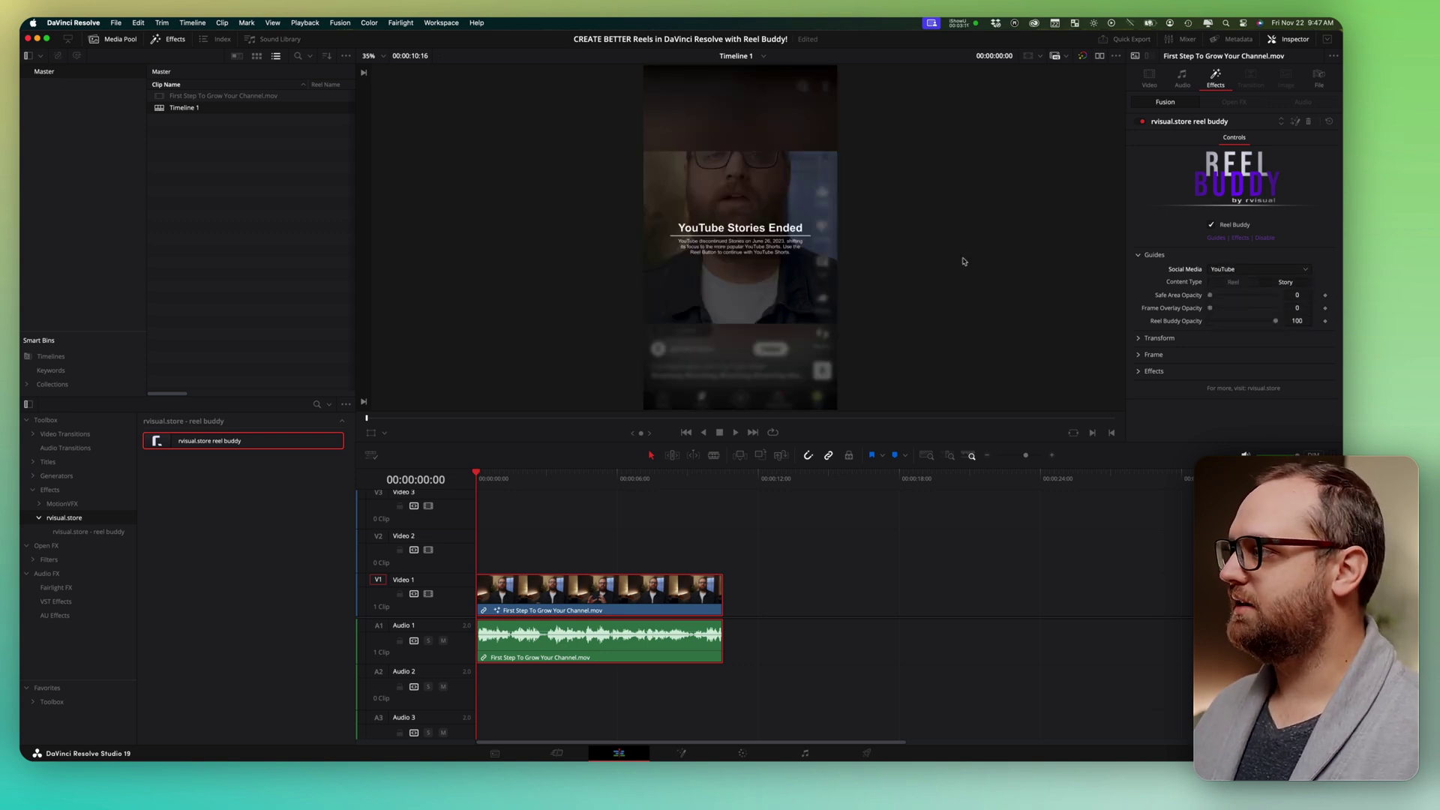
Step: Set the guide to an Instagram Reel with Safe Area Opacity 63 and Frame Overlay Opacity 65
click(1232, 270)
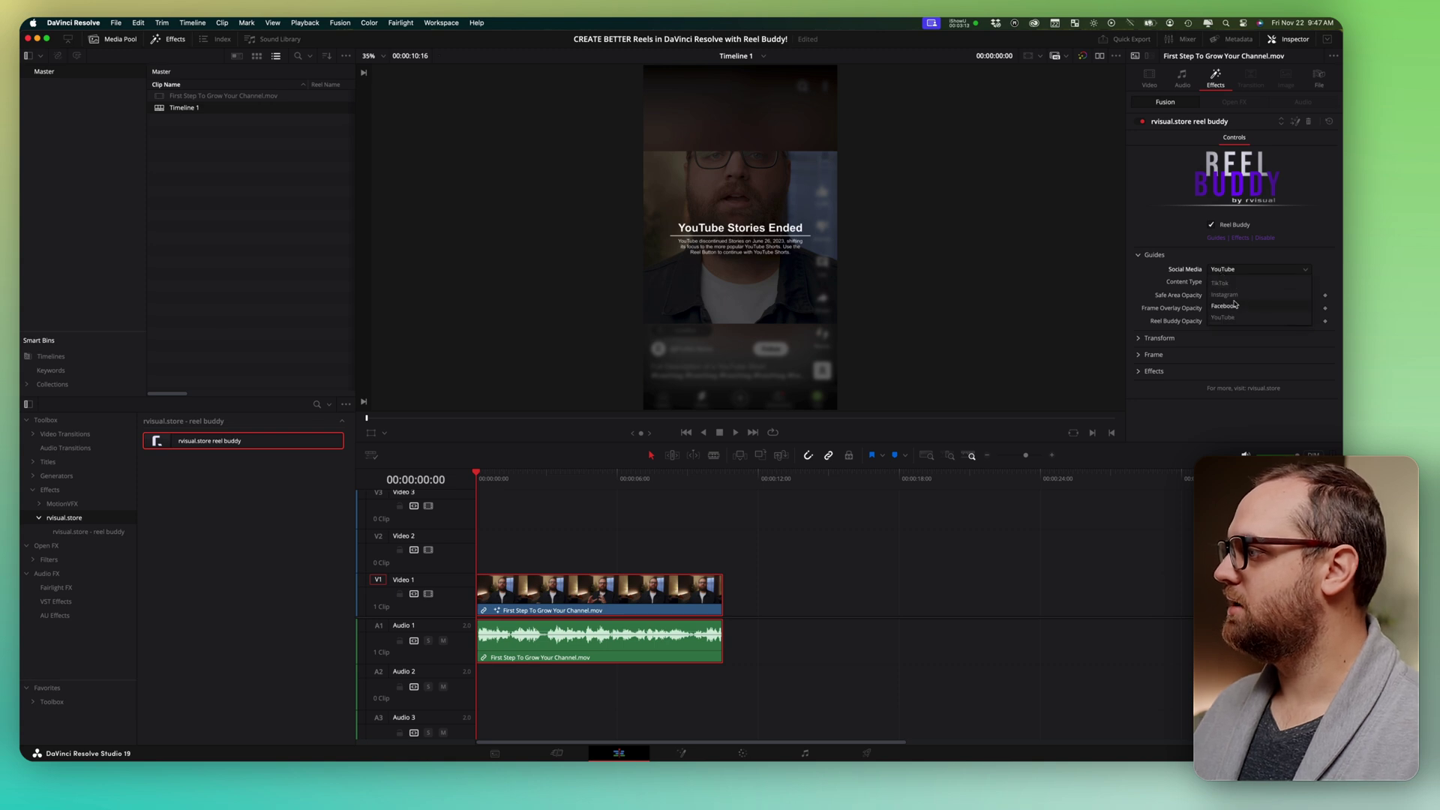
click(1233, 295)
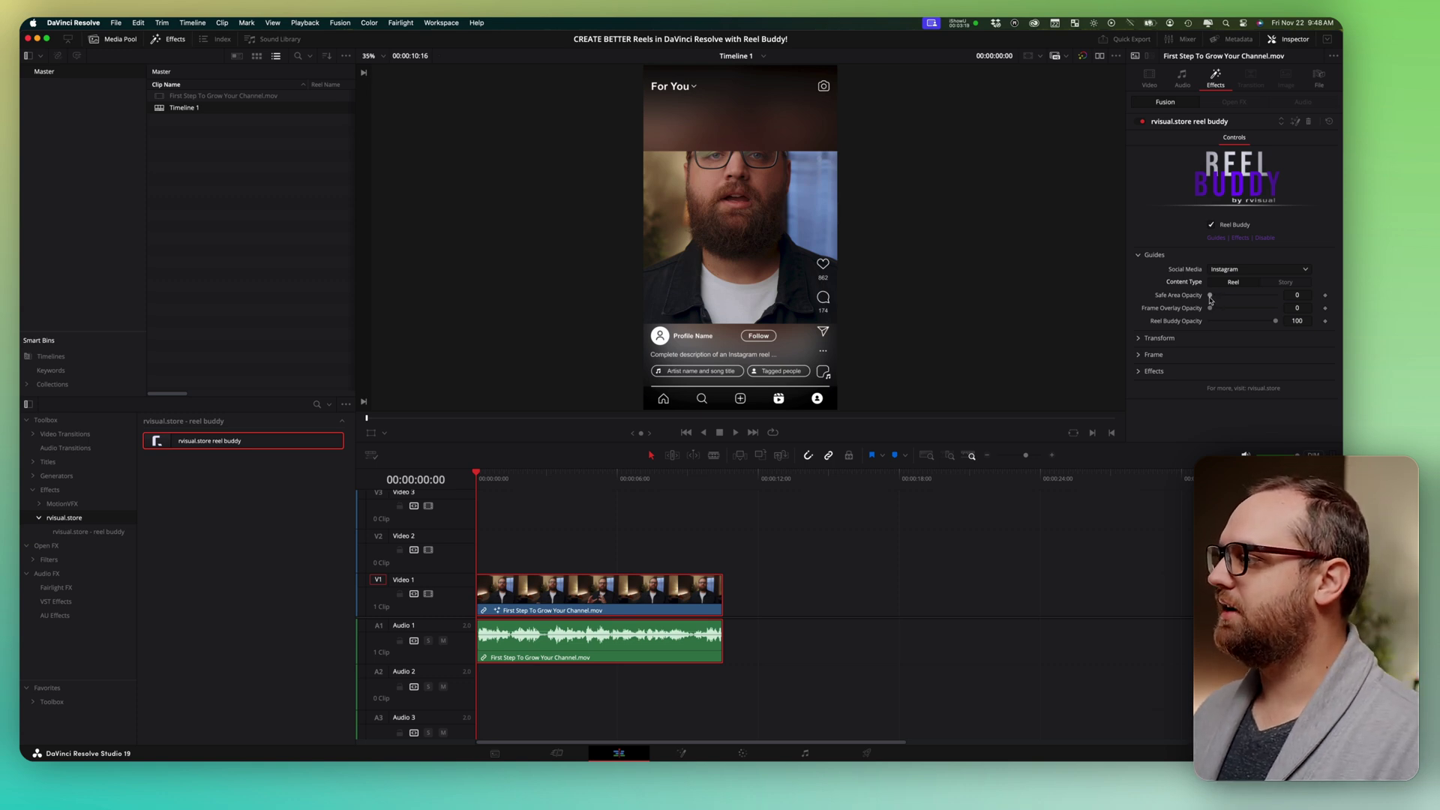
drag(1210, 299, 1264, 300)
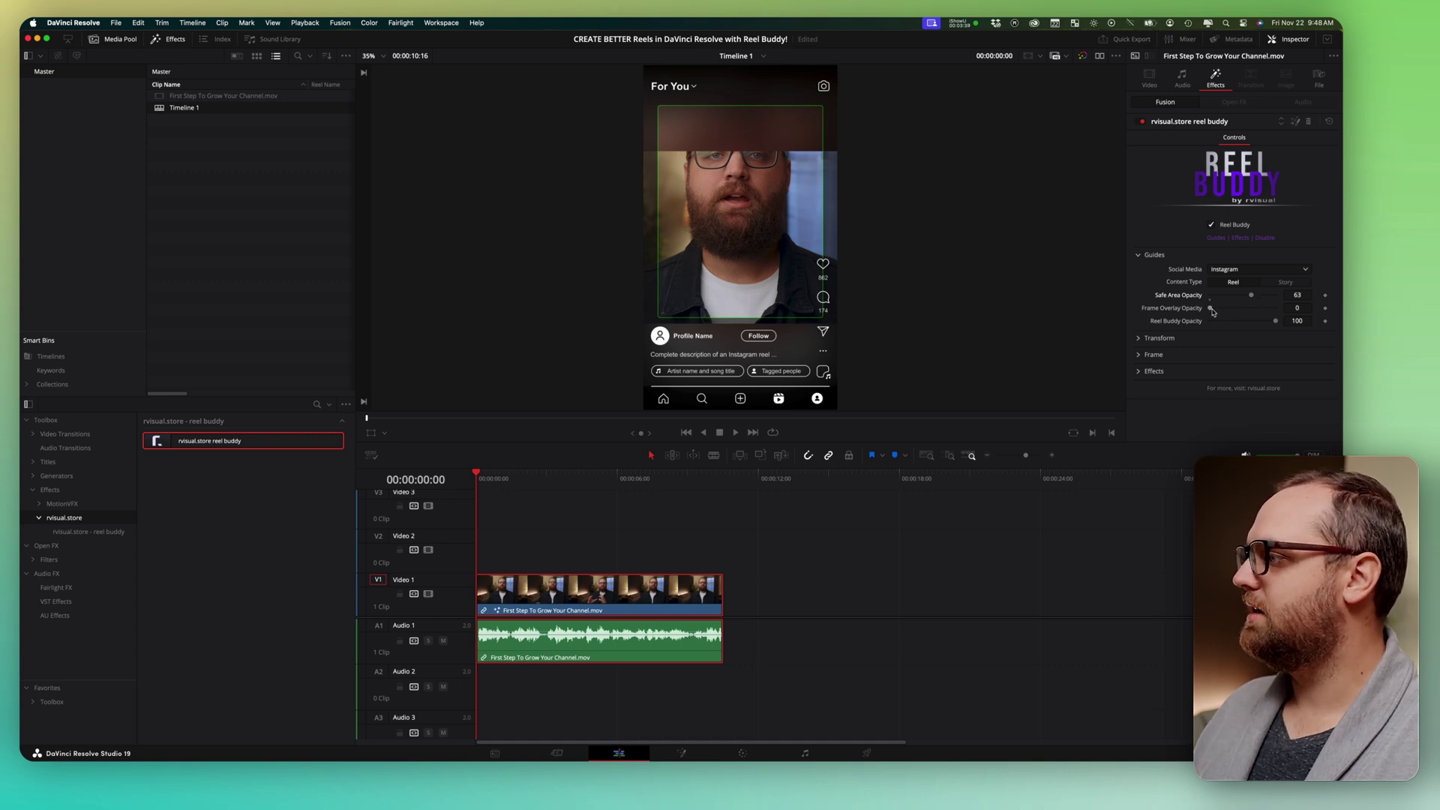
drag(1210, 308, 1256, 311)
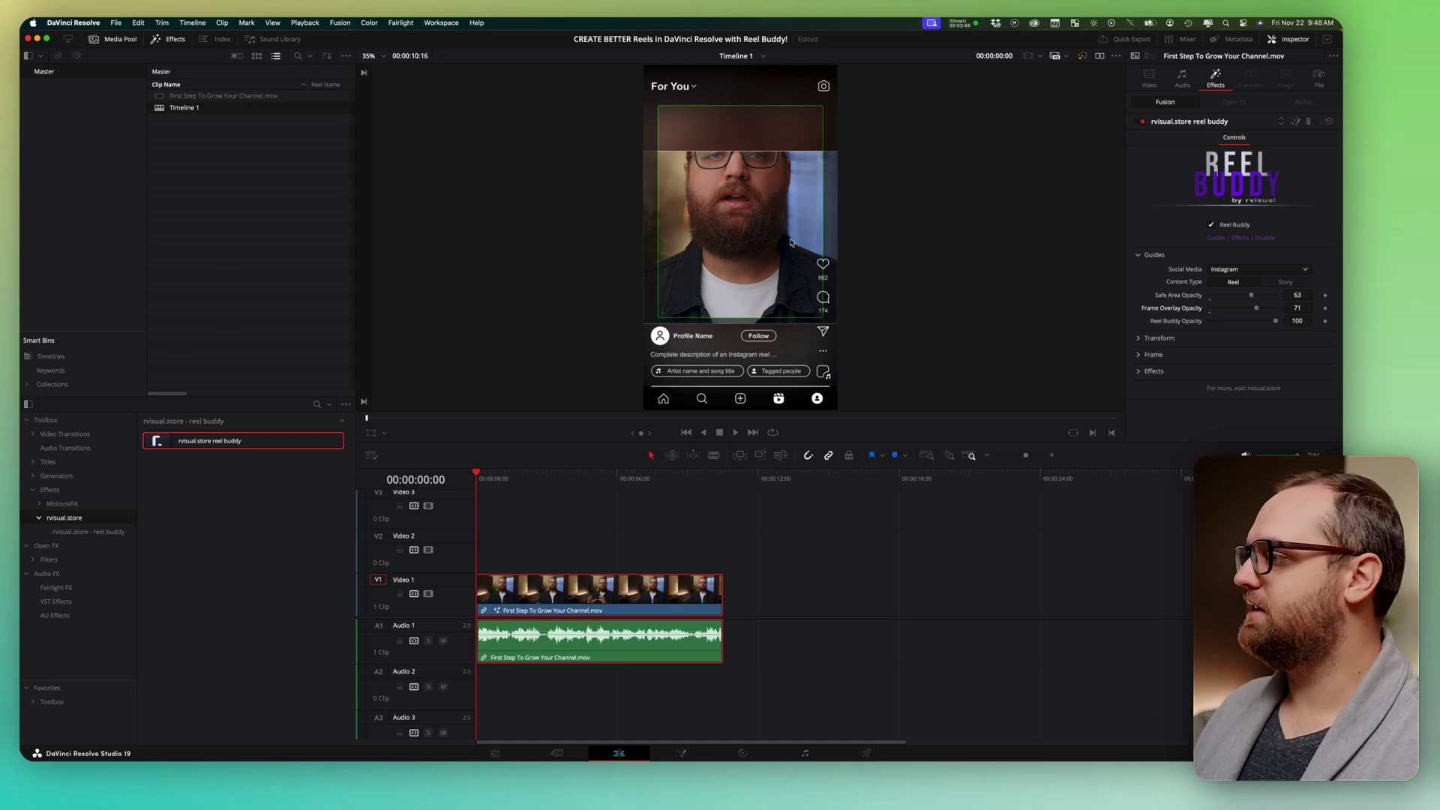
drag(1257, 308, 1253, 310)
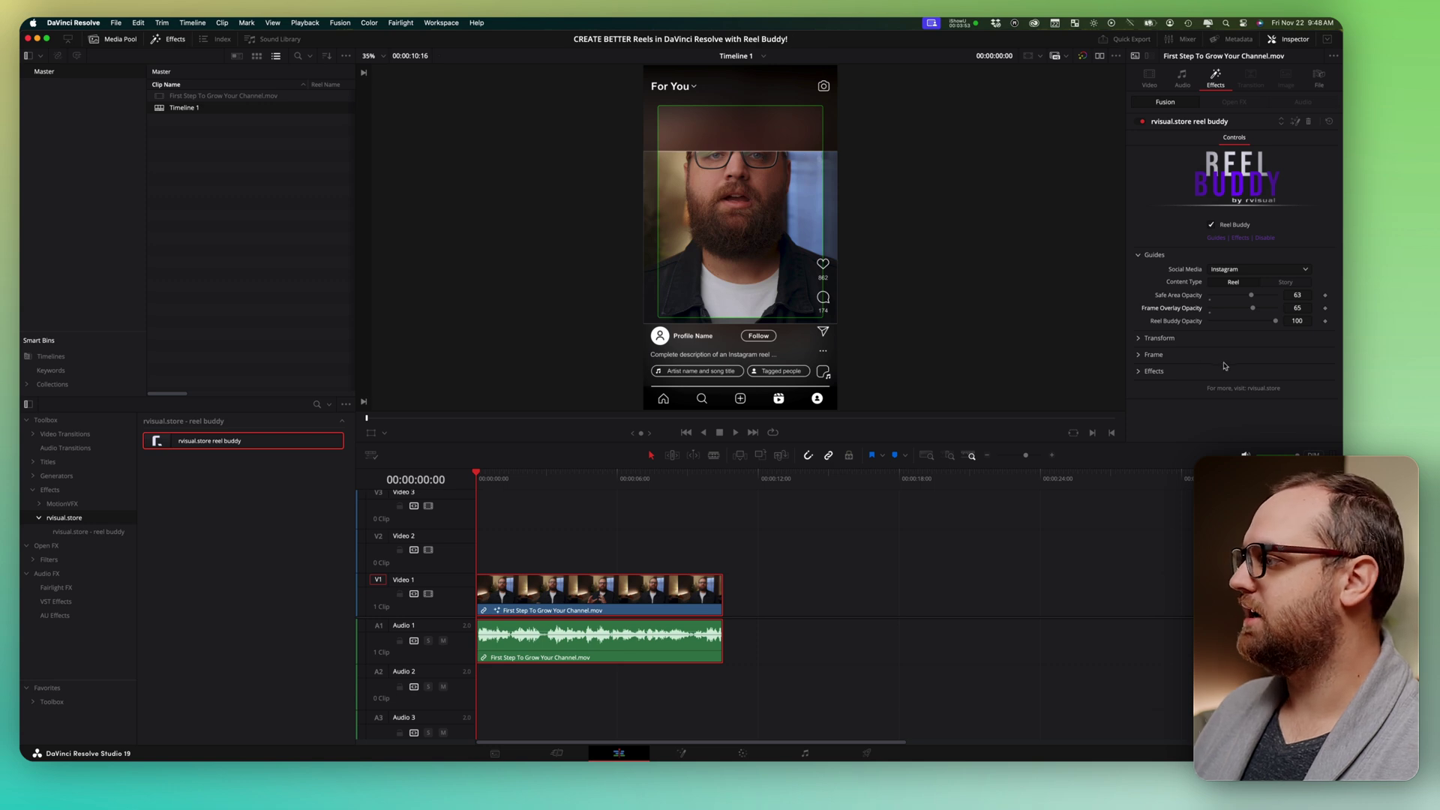
Step: Lower the Reel Buddy Opacity to 0, and reset it to 100
drag(1278, 325, 1183, 323)
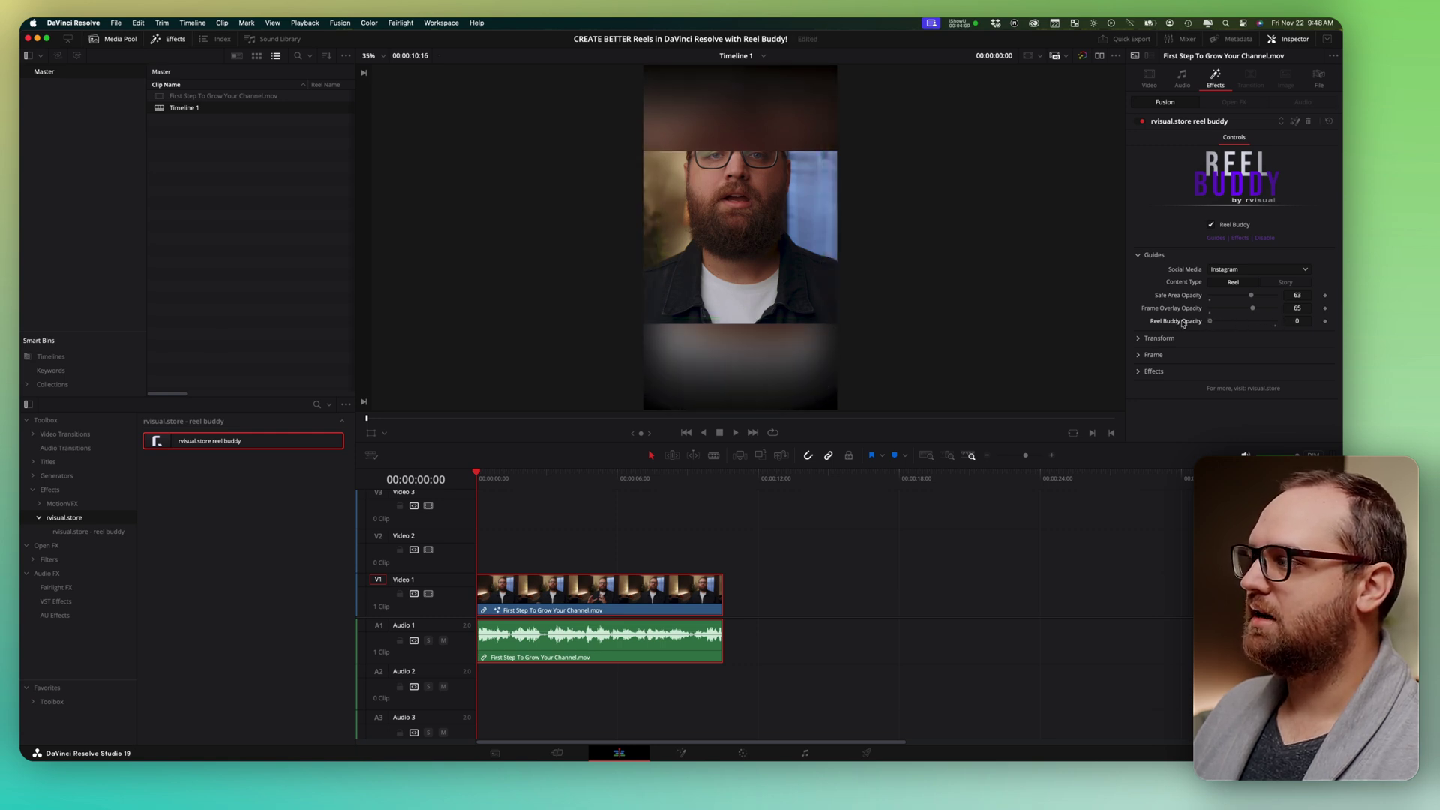
double_click(1236, 324)
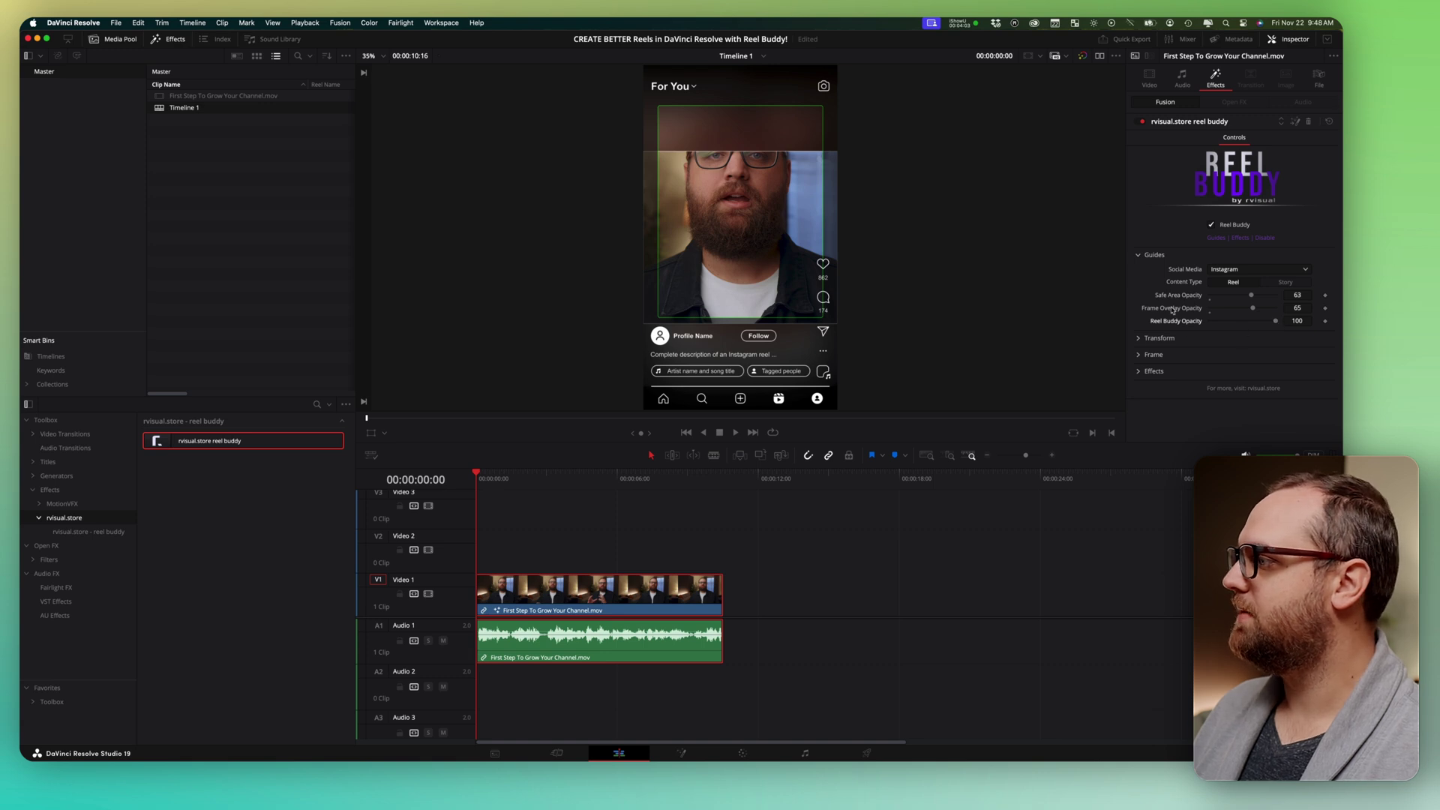
Step: Reposition the clip within the reel frame by setting the effect's Transform center to X 0.527 and Y 0.371
click(1138, 256)
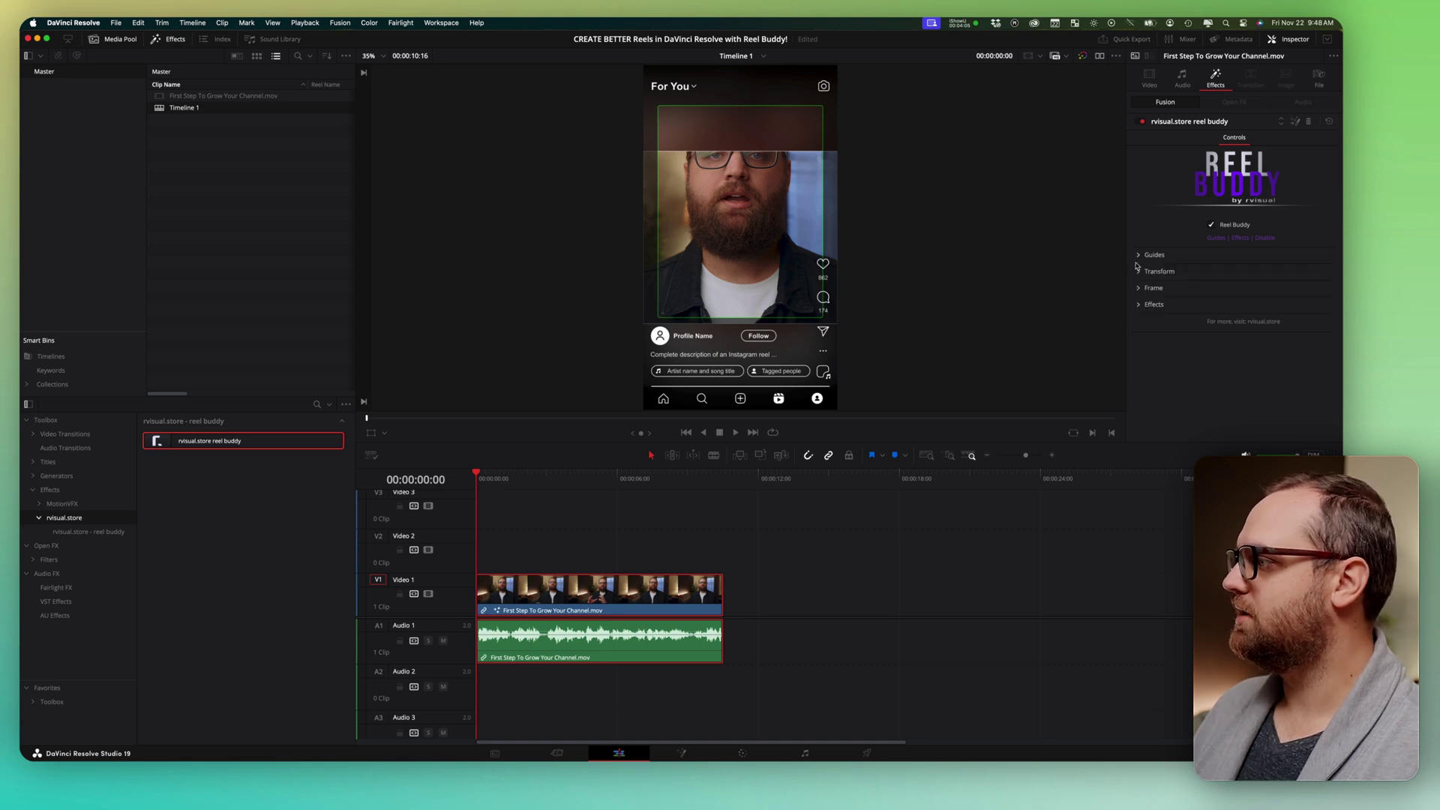
click(1139, 272)
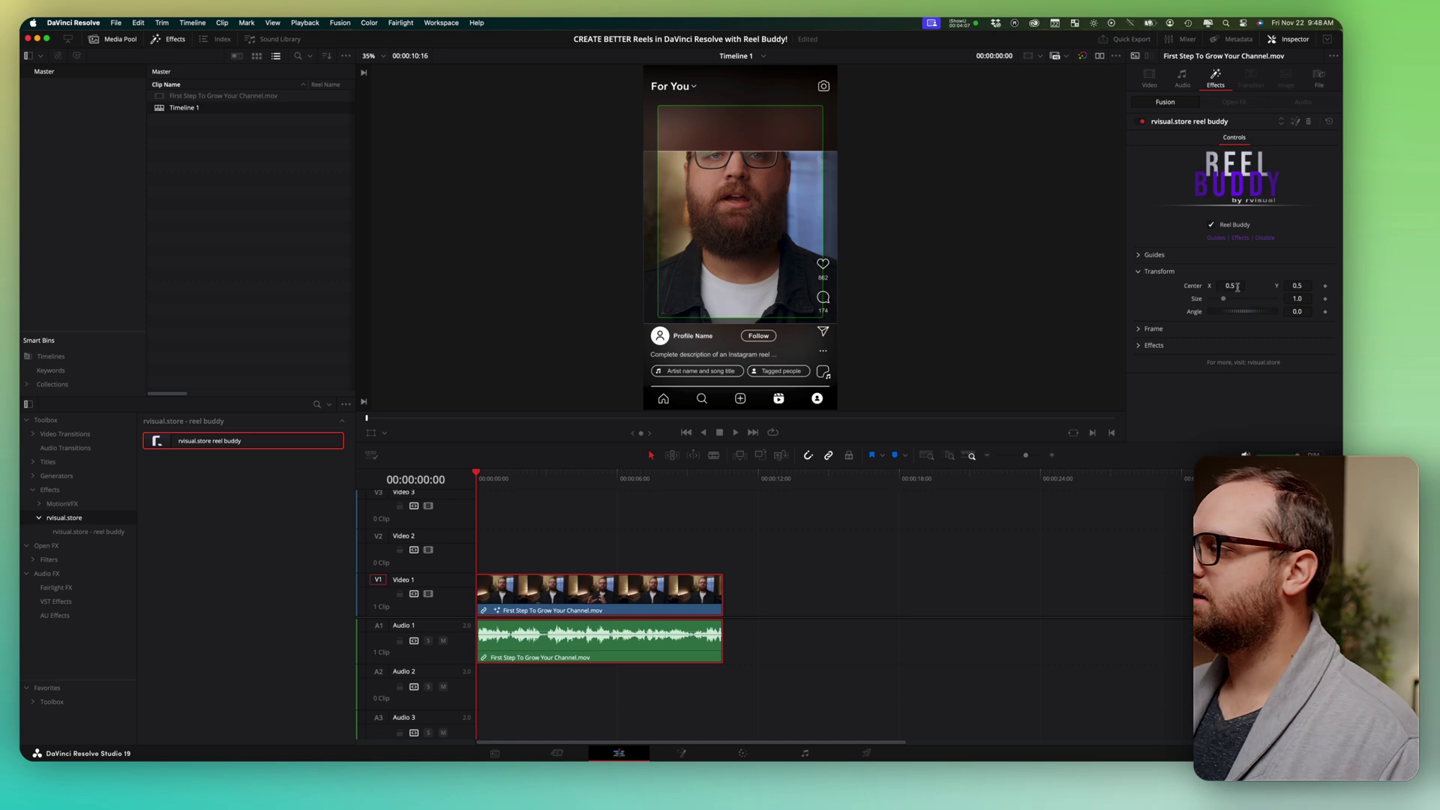
mouse_move(1229, 288)
mouse_down()
mouse_move(1286, 287)
mouse_move(1239, 287)
mouse_up()
key(super+z)
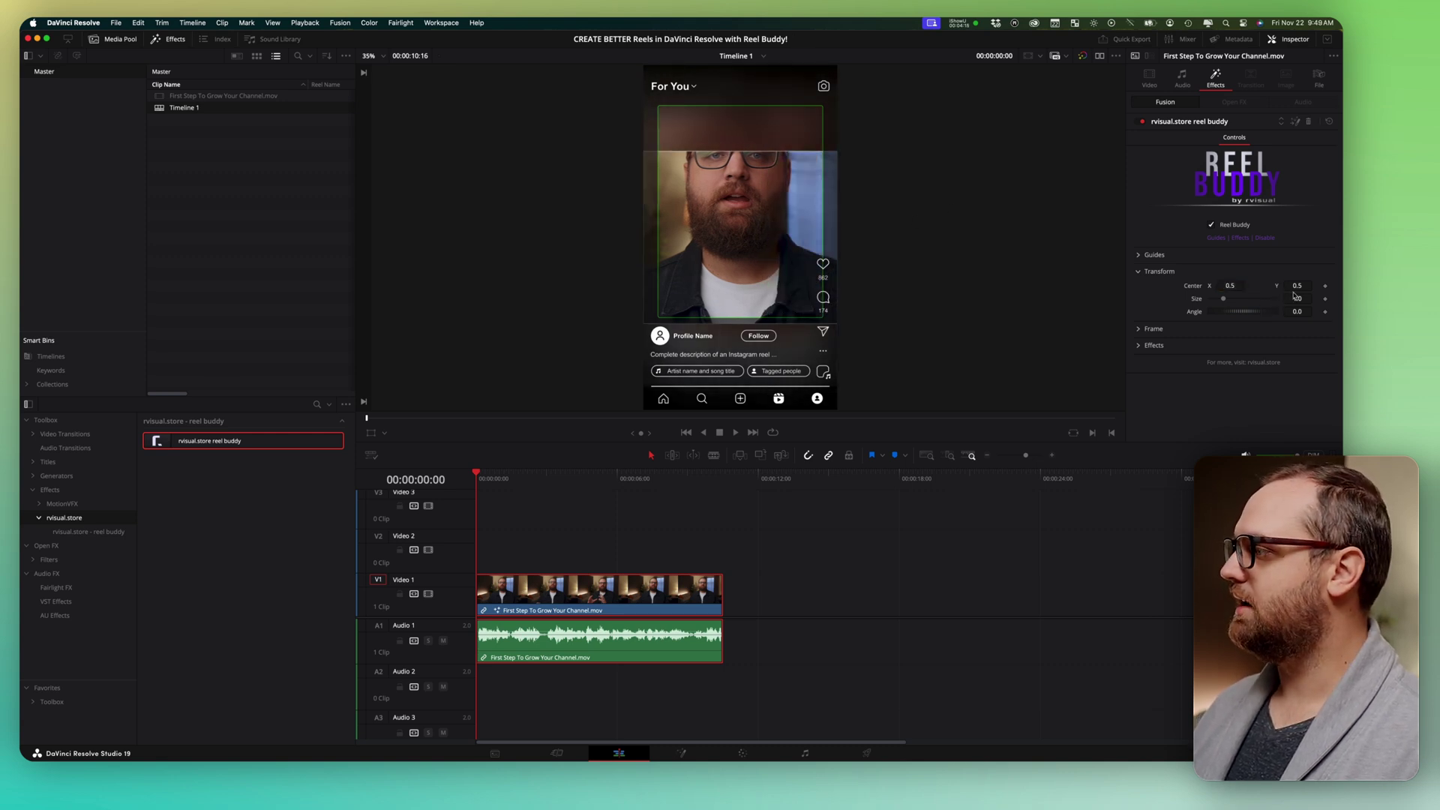
drag(1299, 286, 1272, 286)
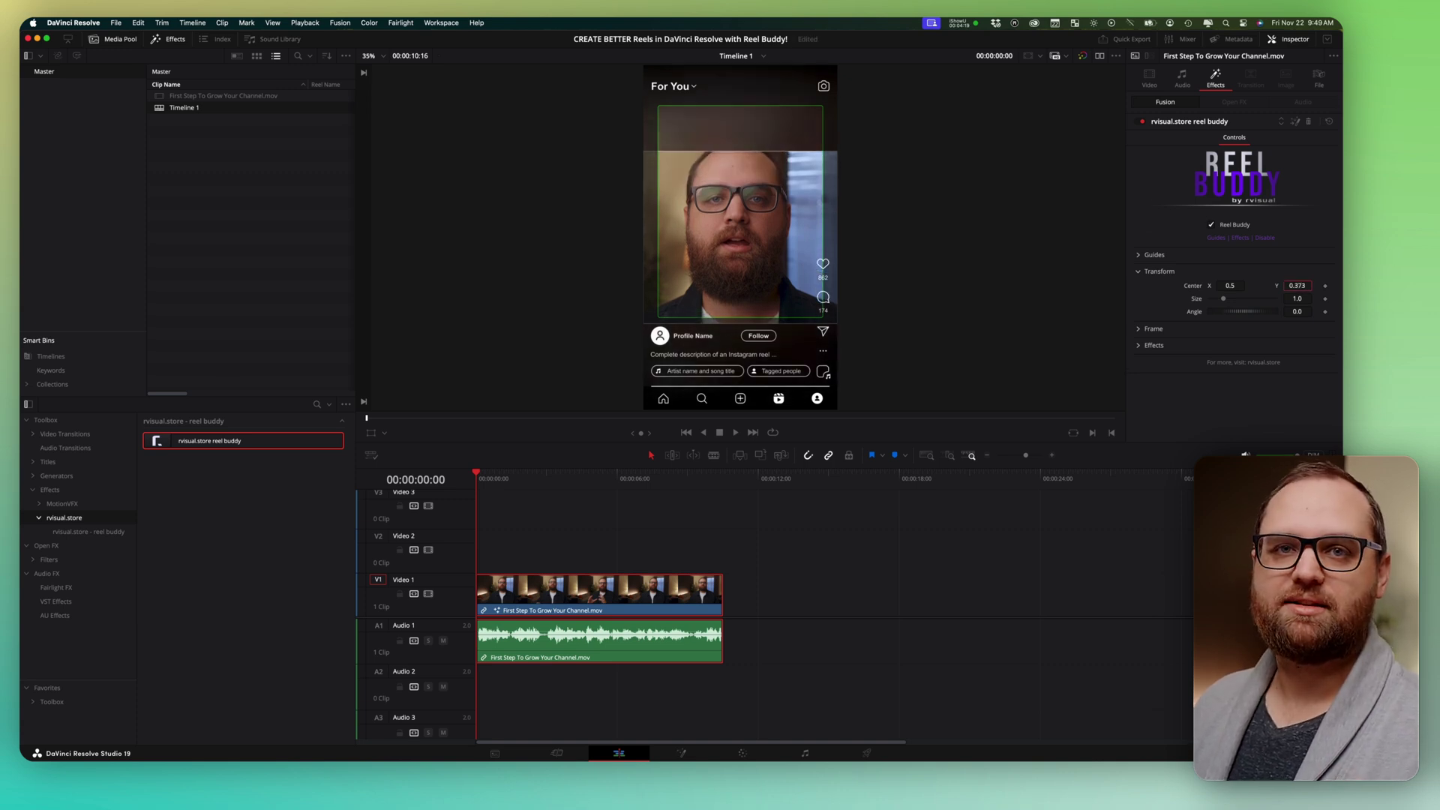
drag(1271, 285, 1302, 289)
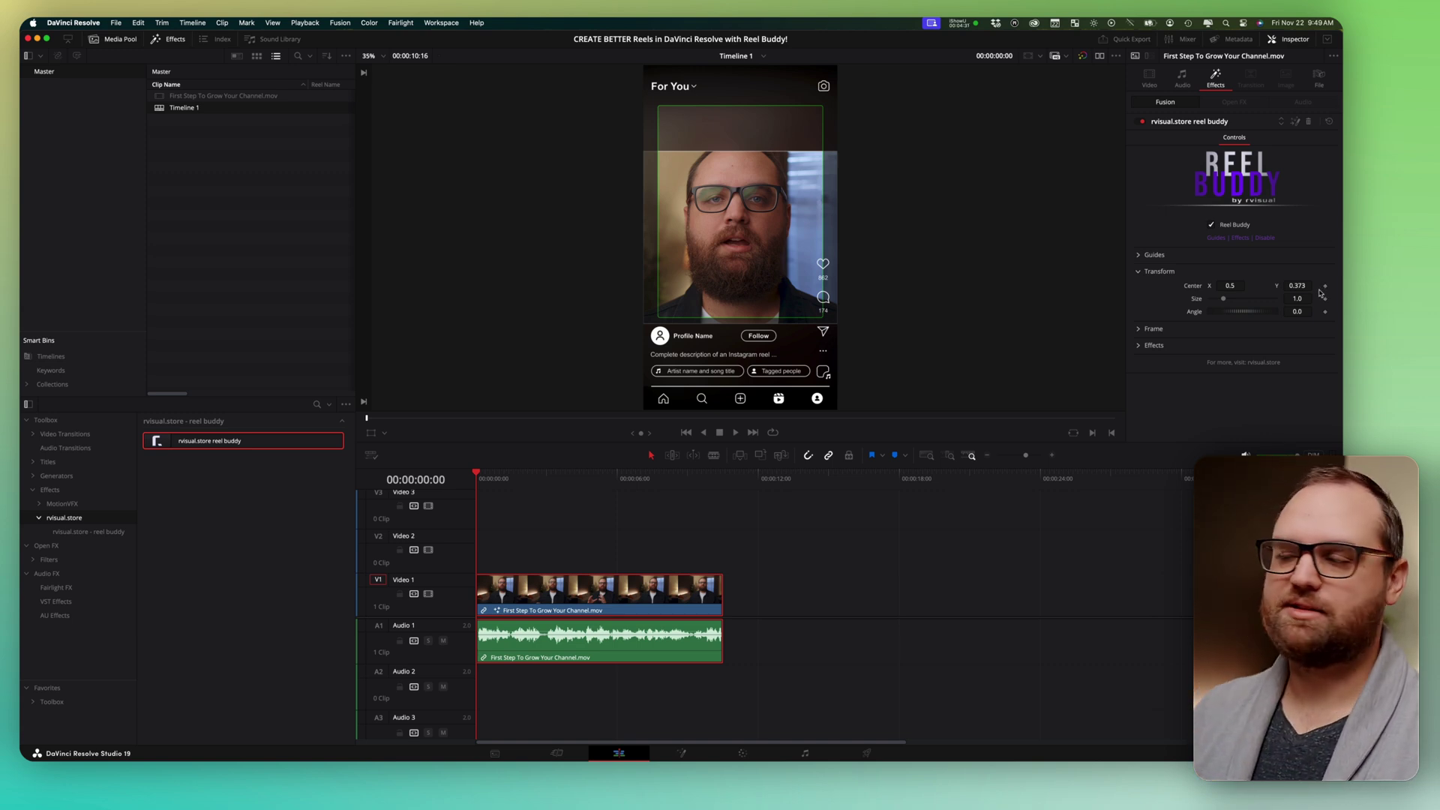
drag(1297, 286, 1218, 287)
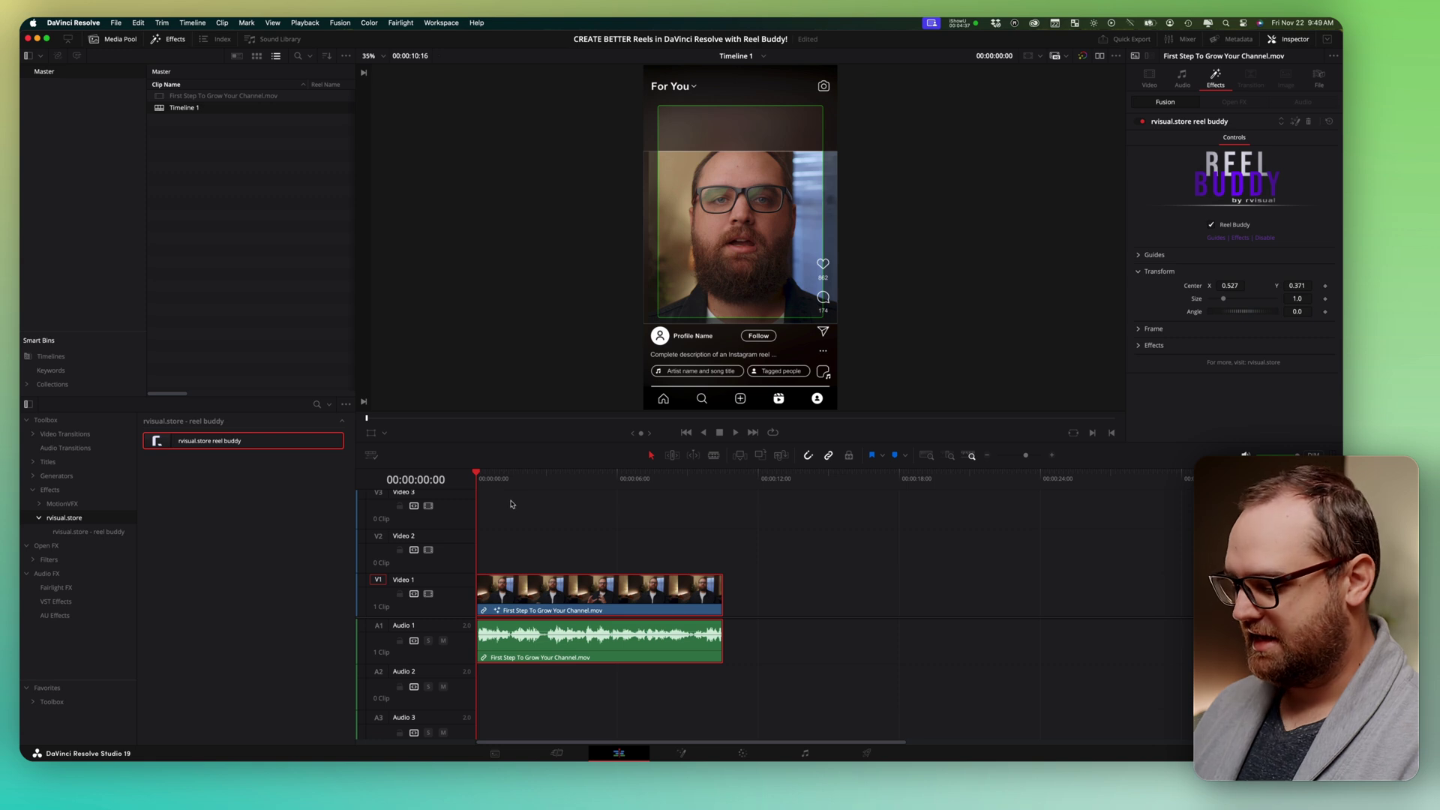
Step: Mute the system sound and play the timeline to about 00:00:03:02 to check the clip's new framing
key(XF86AudioLowerVolume)
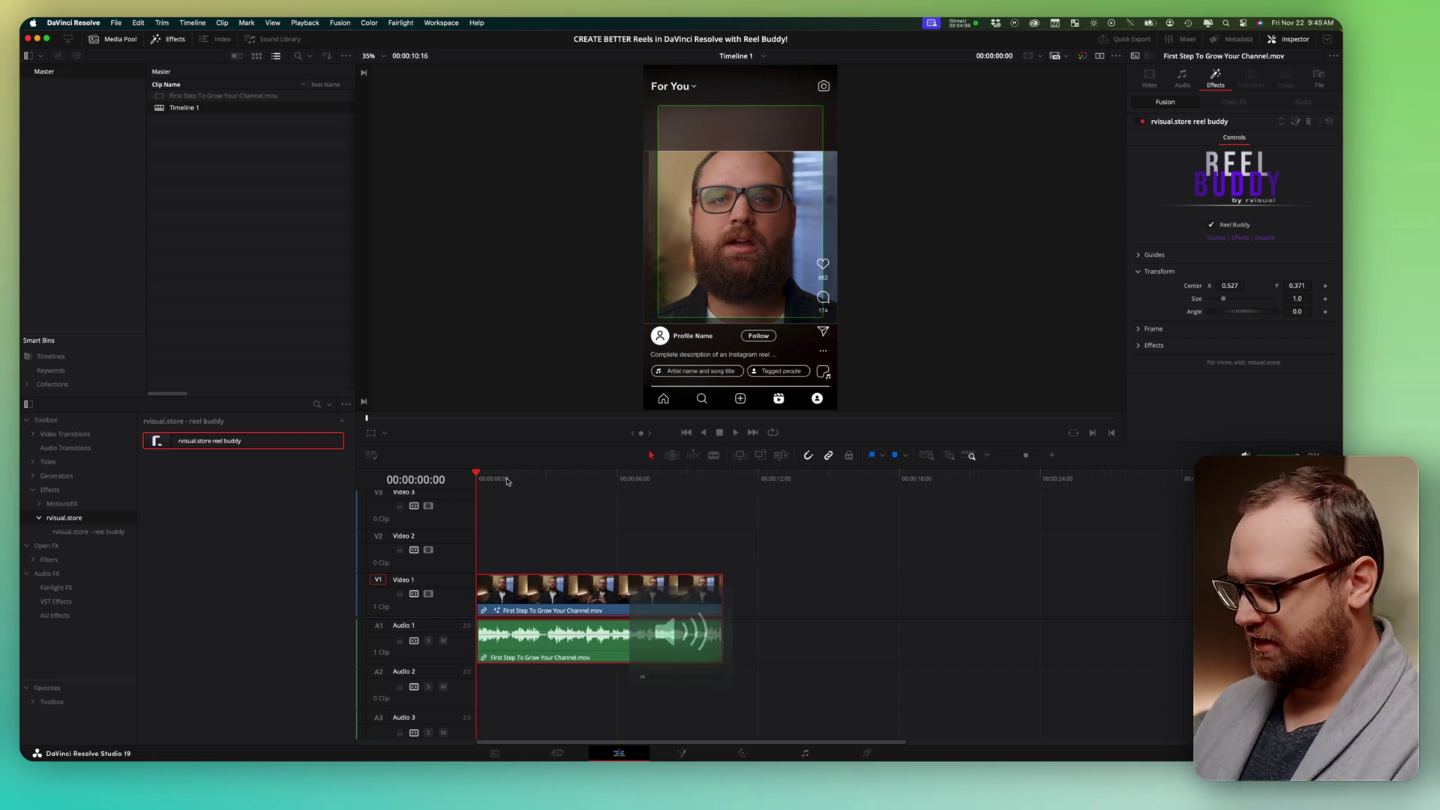
key(XF86AudioLowerVolume)
key(space)
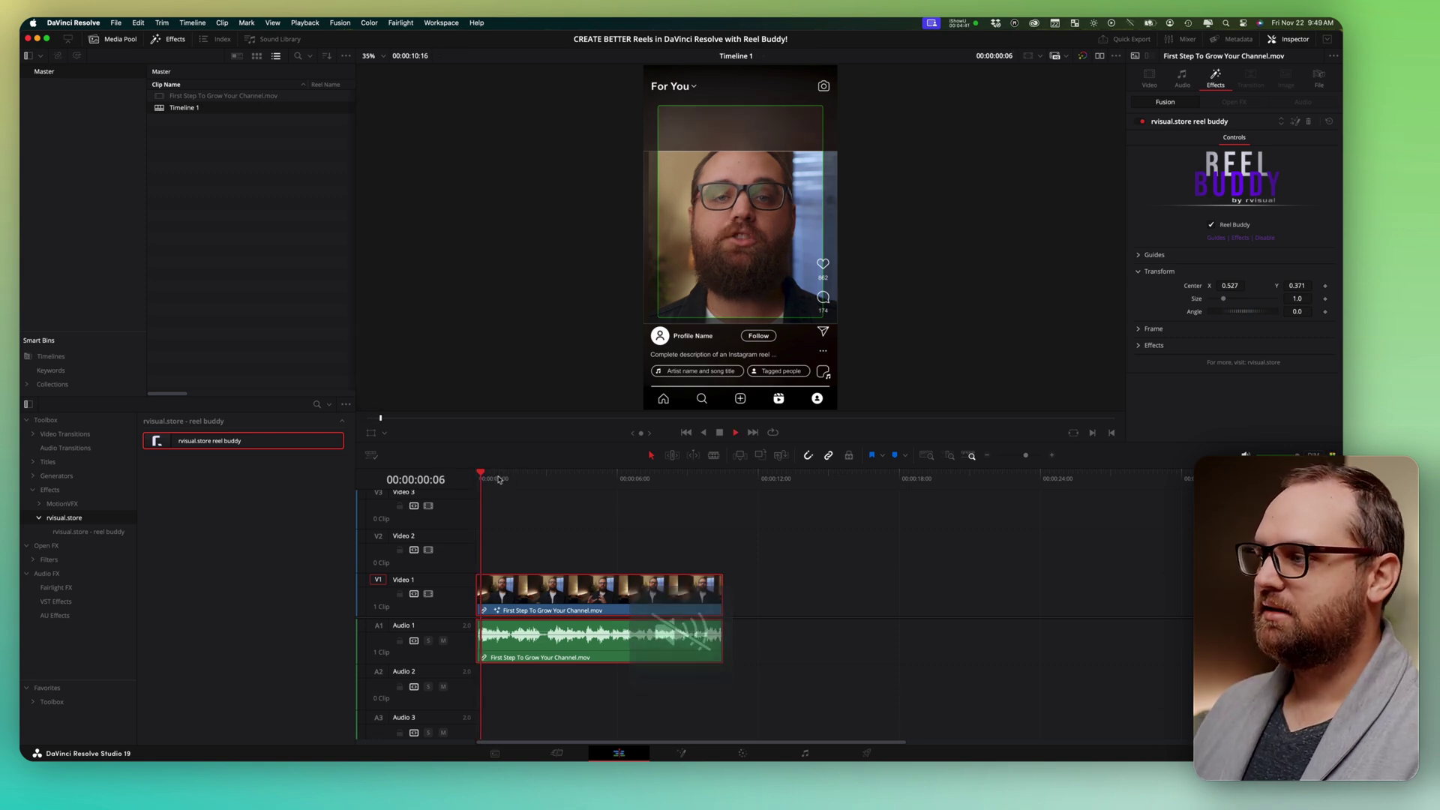
key(space)
key(space)
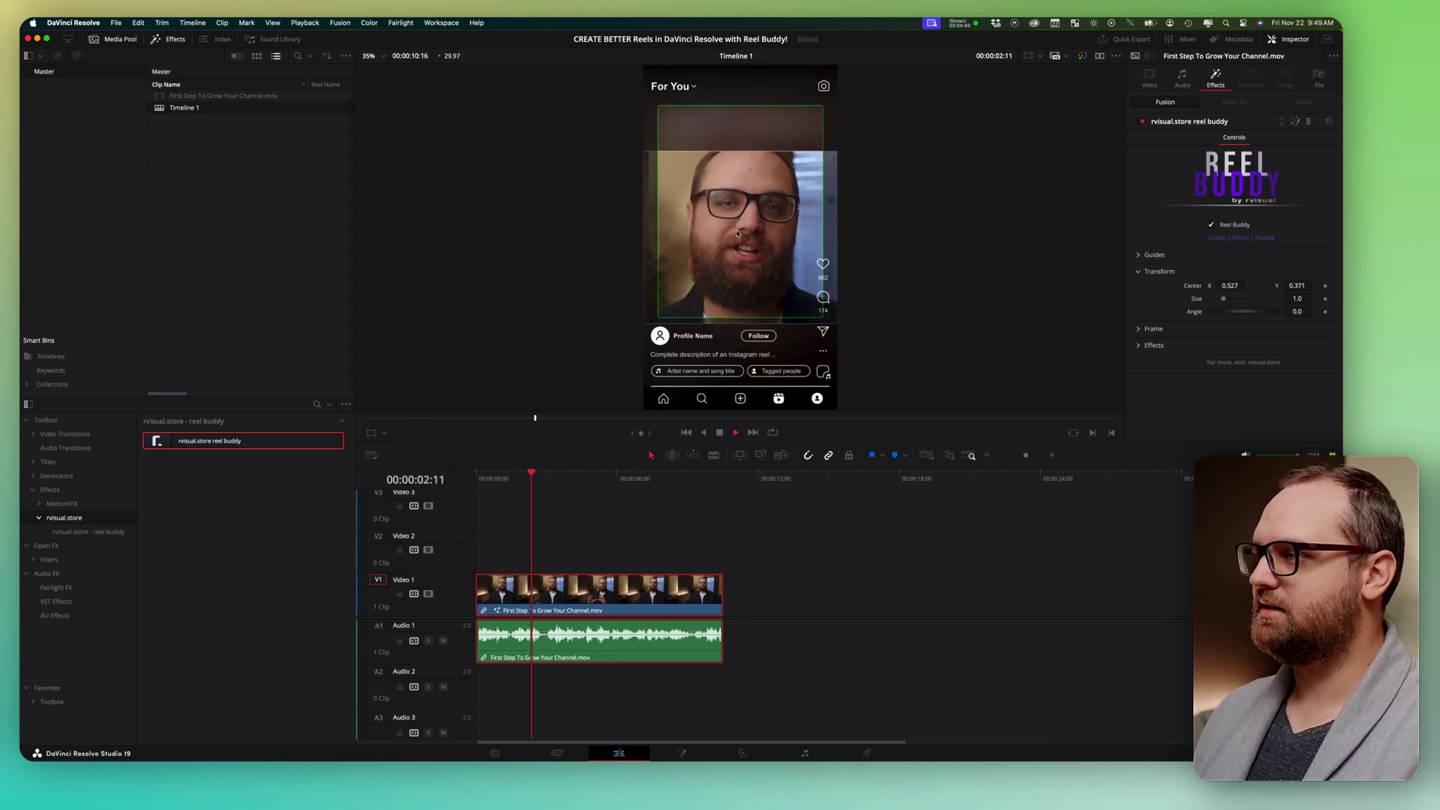
key(space)
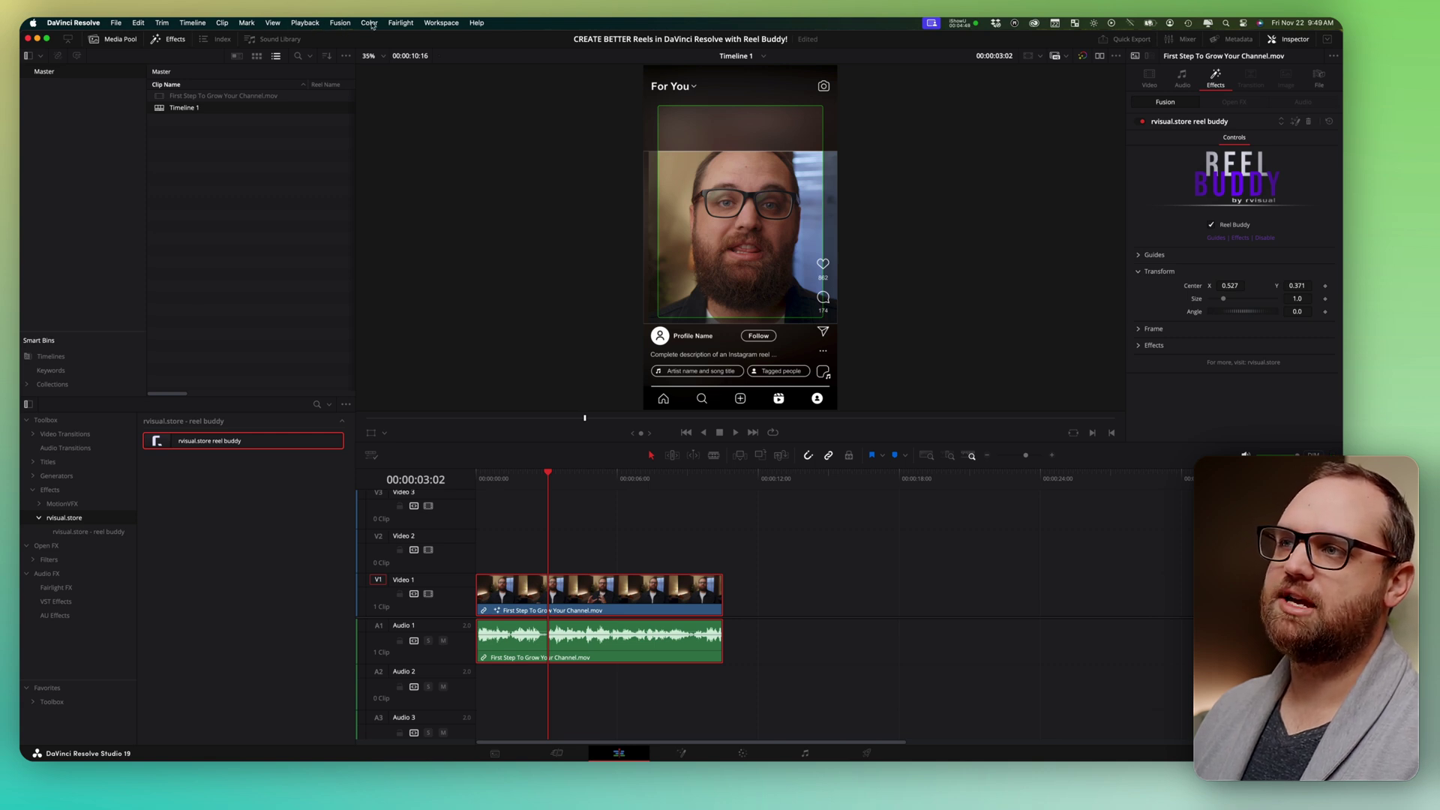
Step: Set the Timeline Playback Resolution to Half and play the timeline to about 00:00:04:16 to check playback
click(314, 25)
mouse_move(414, 68)
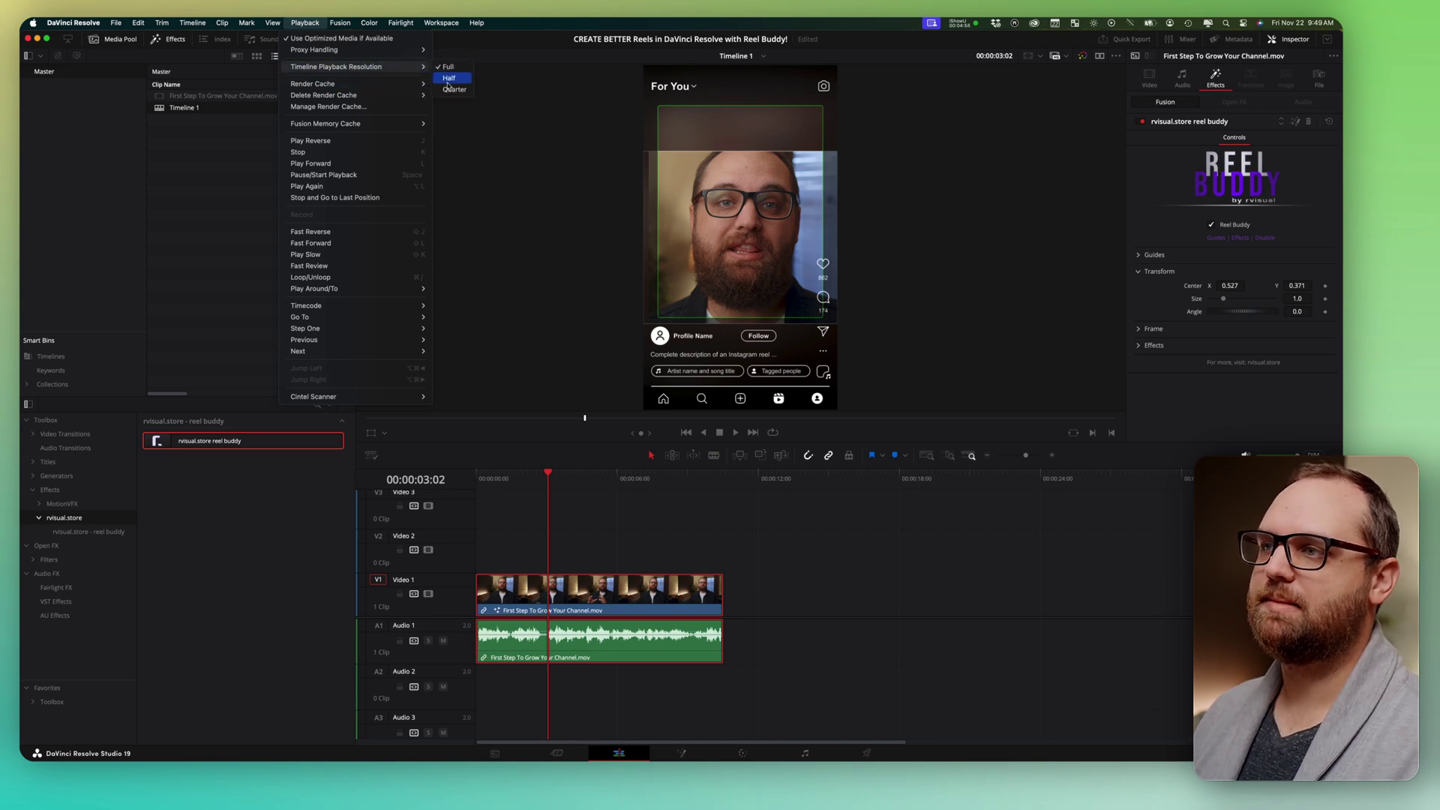
click(448, 85)
key(space)
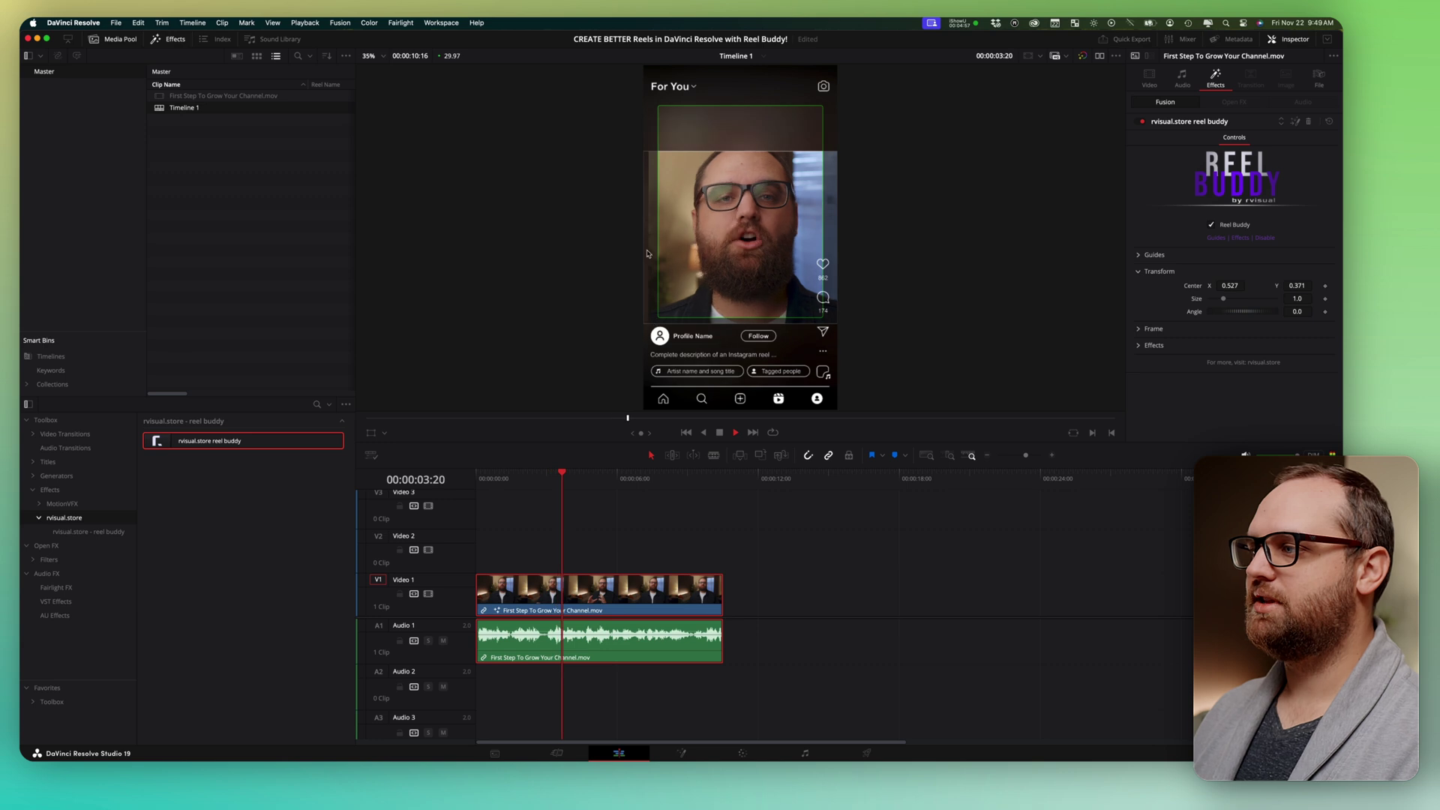
key(space)
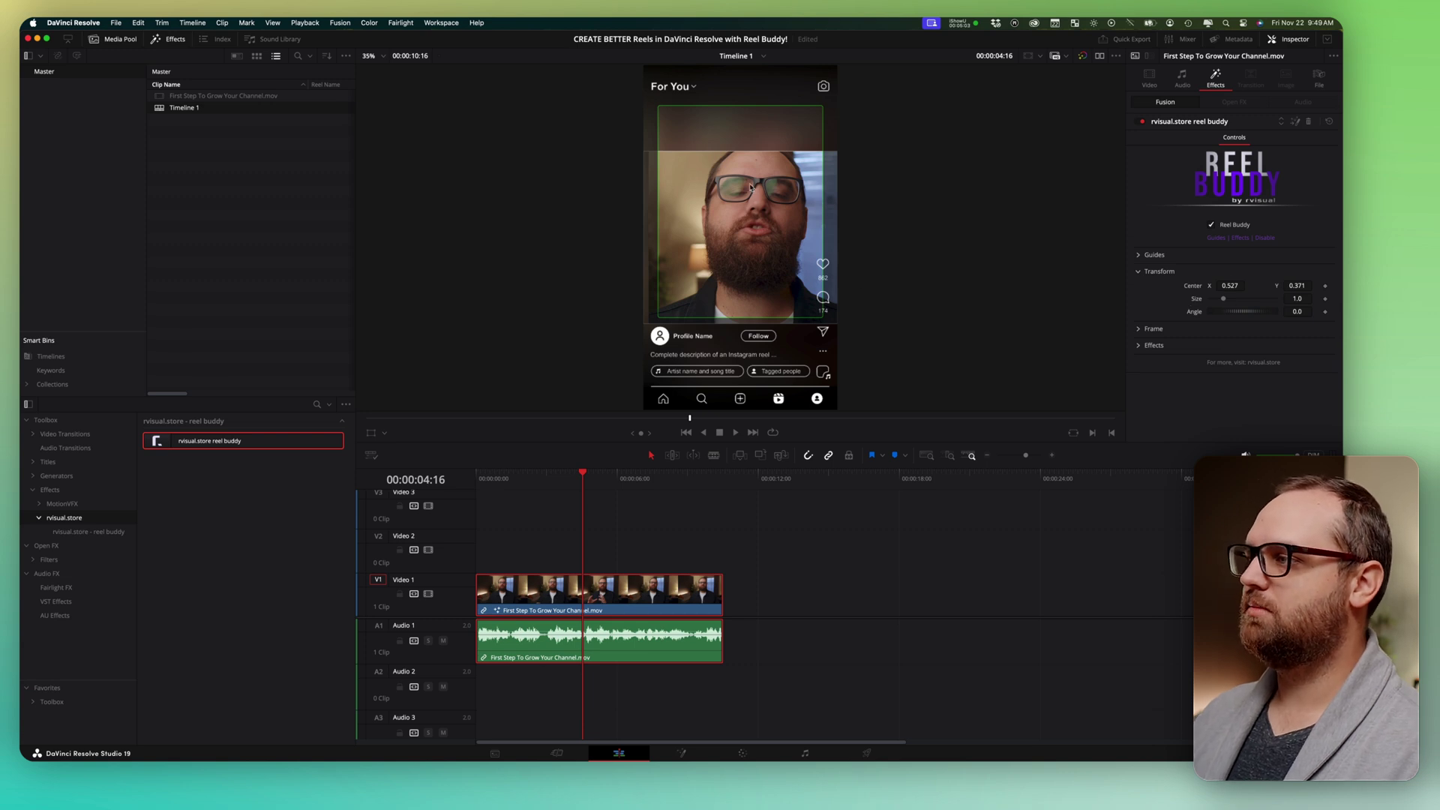
Step: Try a Transform Size of 1.05, and undo both the size change and the horizontal center shift
drag(1224, 299, 1224, 302)
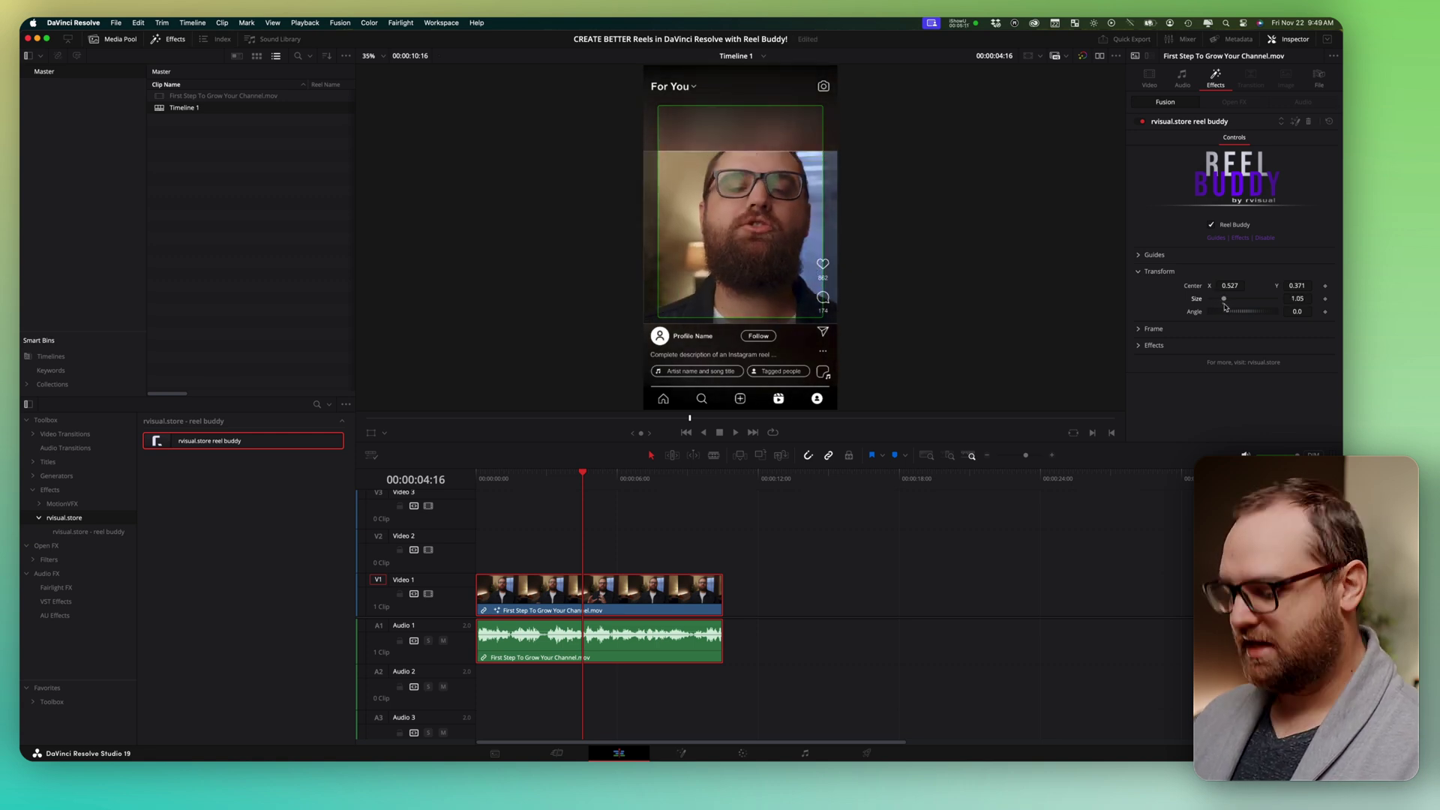
key(super+z)
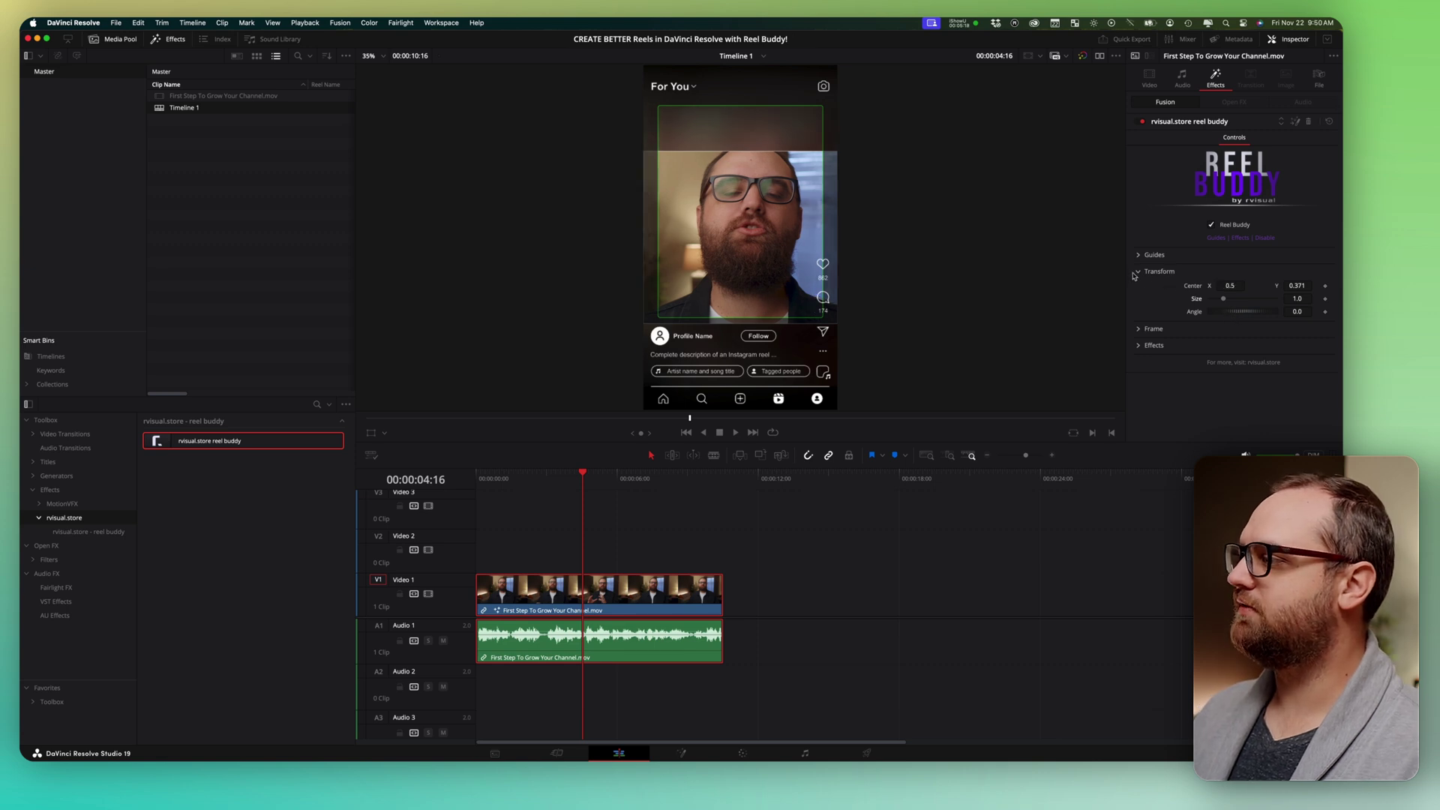
click(1138, 271)
Step: Return the playhead to the timeline start, and change the Frame's Aspect Ratio Preset to 16:9 and to Custom
click(555, 477)
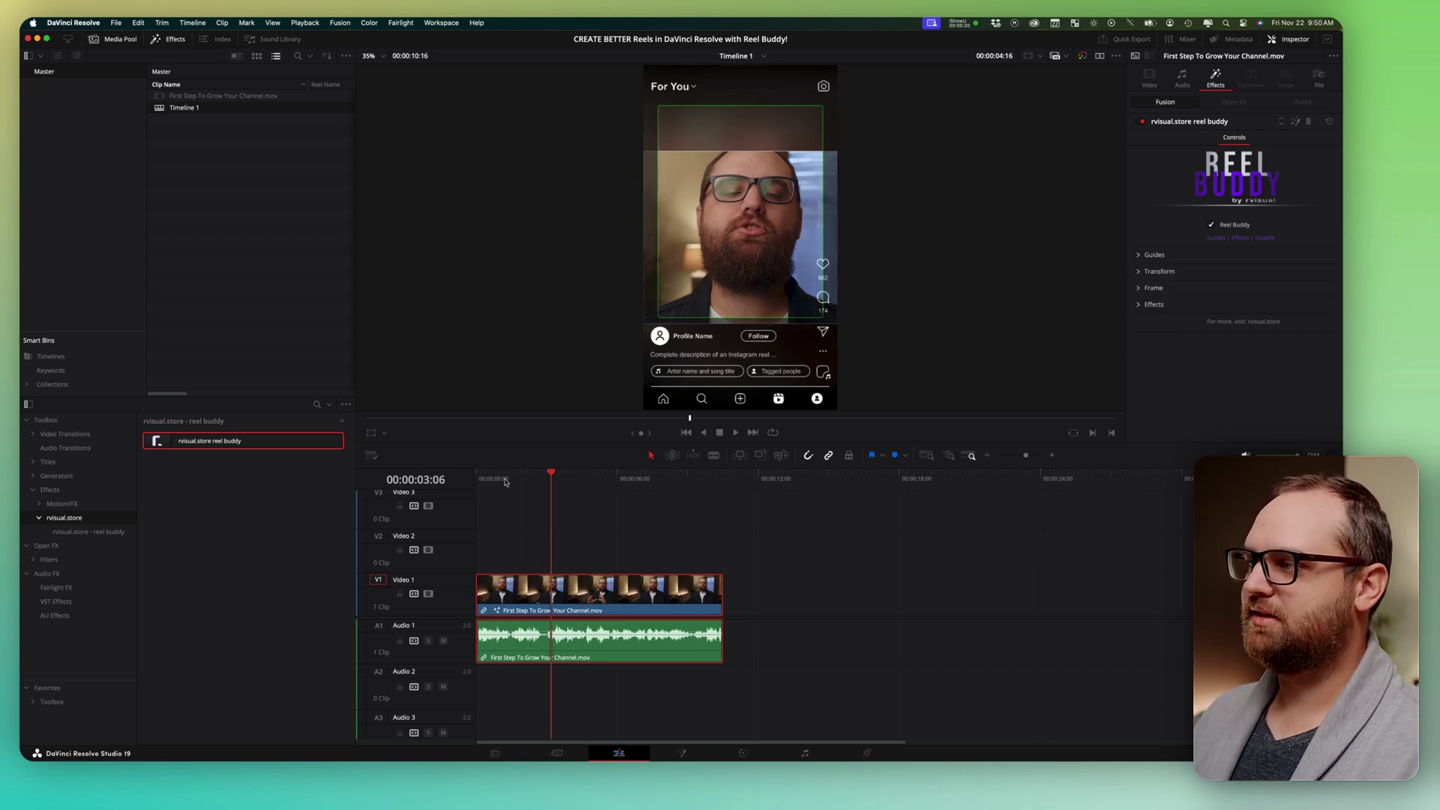
key(Home)
click(1137, 290)
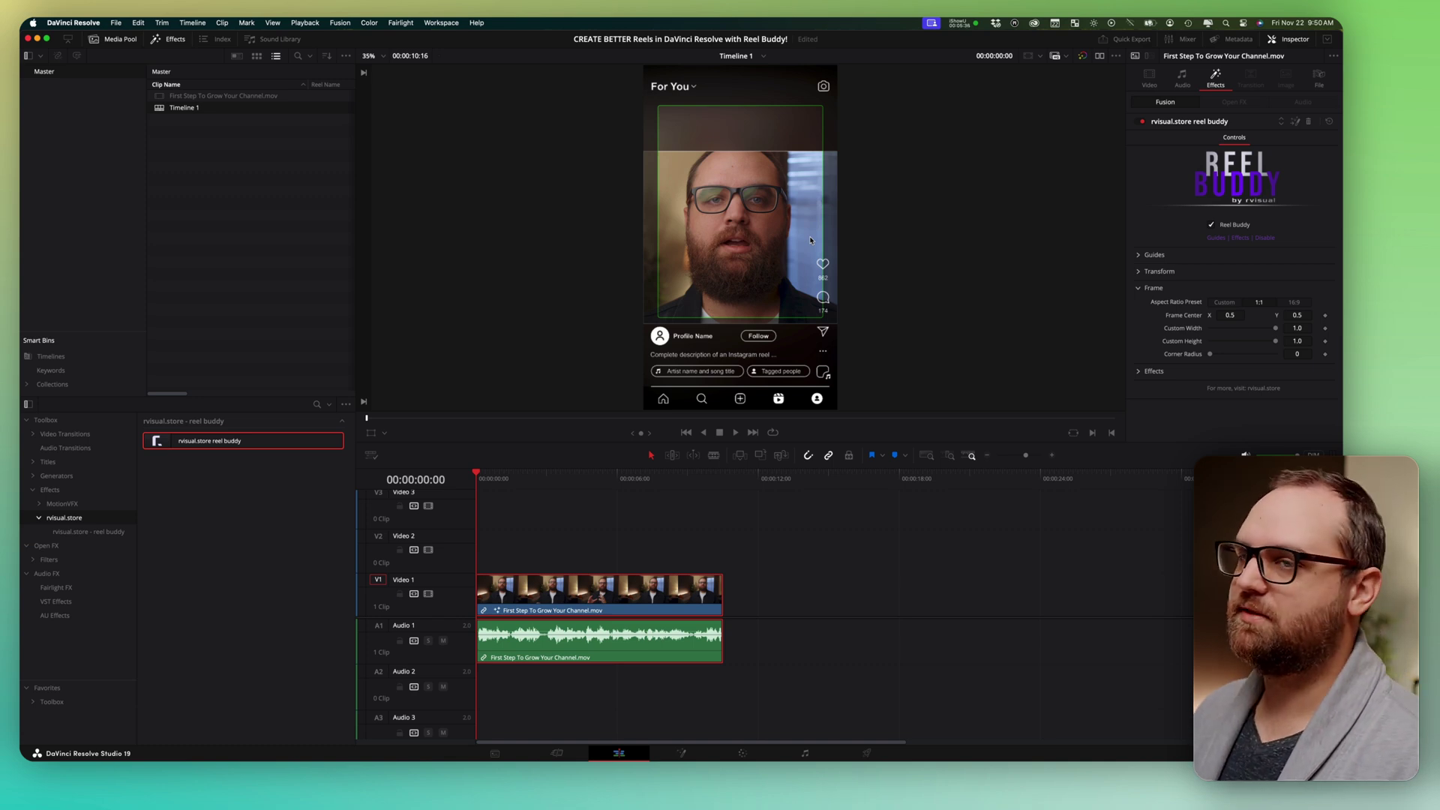
click(1294, 302)
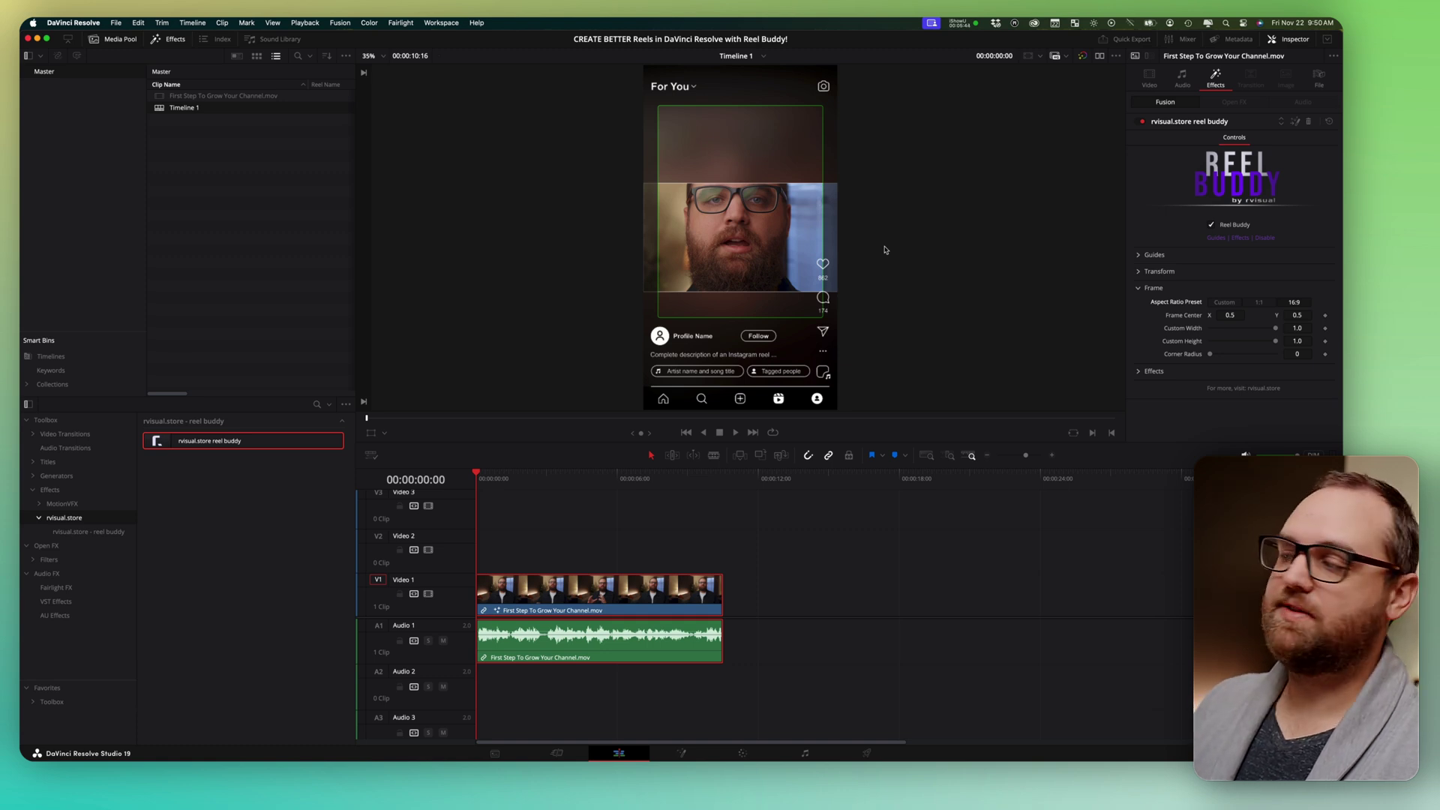
click(1232, 303)
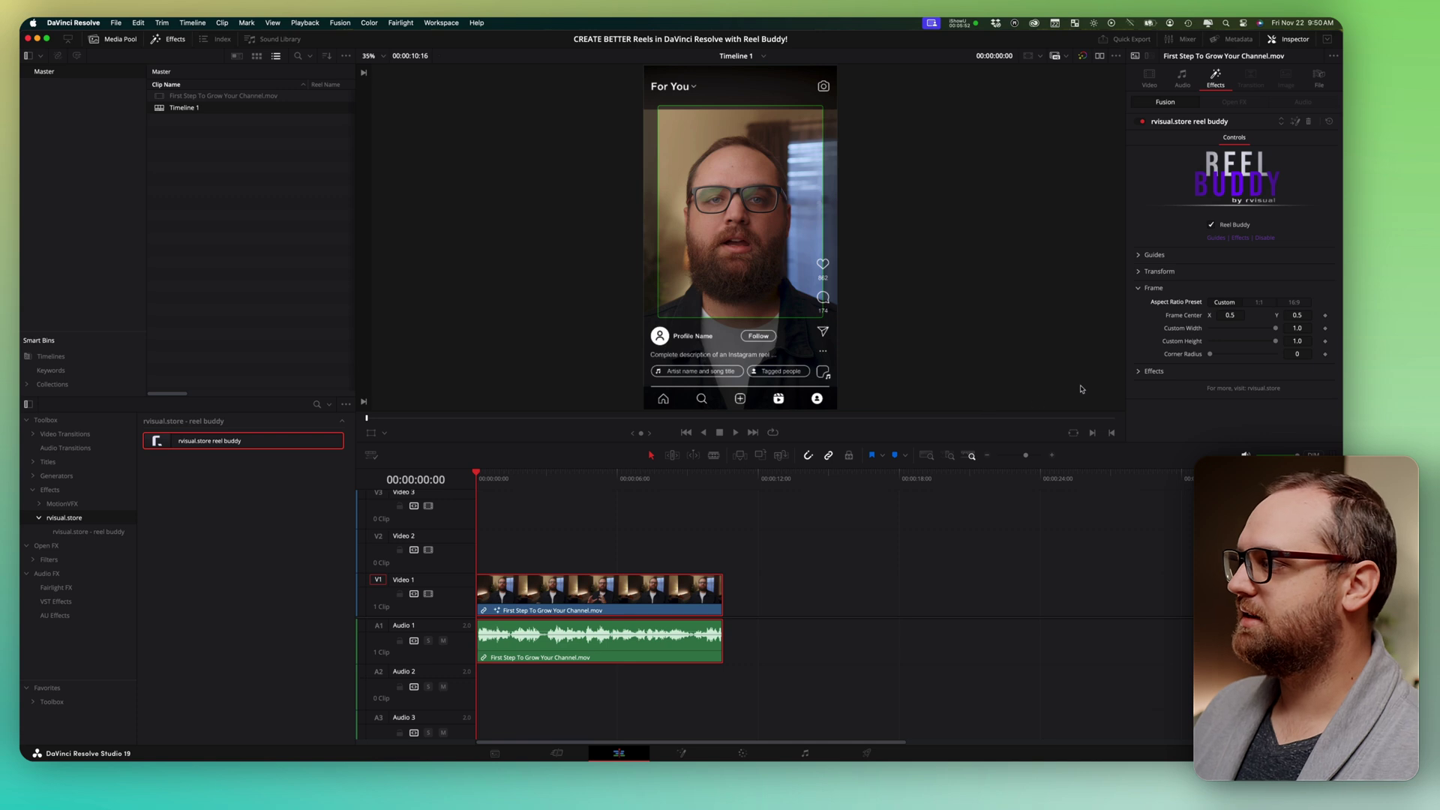
Step: Try a Custom Height of 0.532 and a Corner Radius of 48 on the frame, and reset both values
mouse_move(1276, 327)
mouse_down()
mouse_move(1230, 330)
mouse_move(1276, 328)
mouse_move(1238, 343)
mouse_move(1276, 341)
mouse_up()
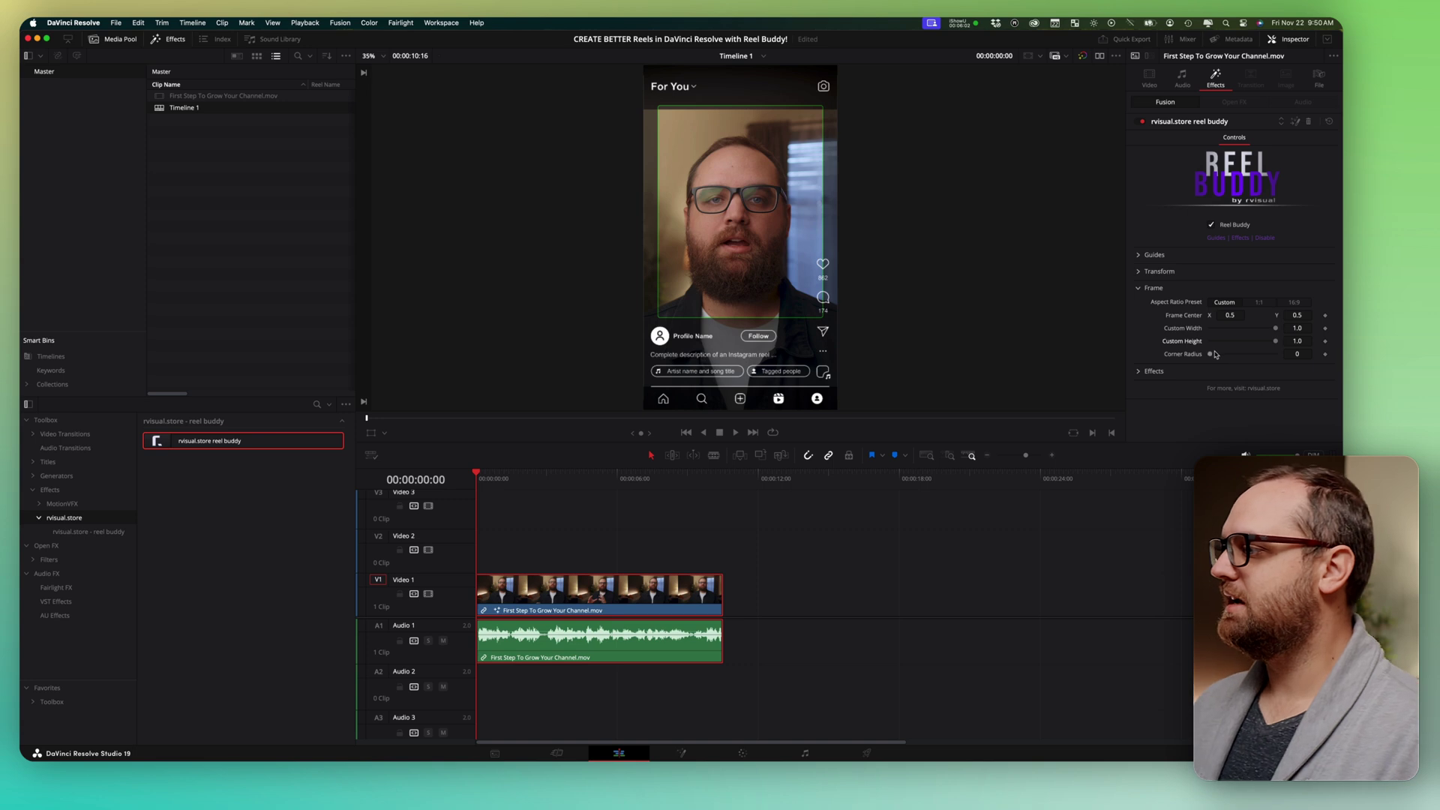
drag(1276, 341, 1245, 358)
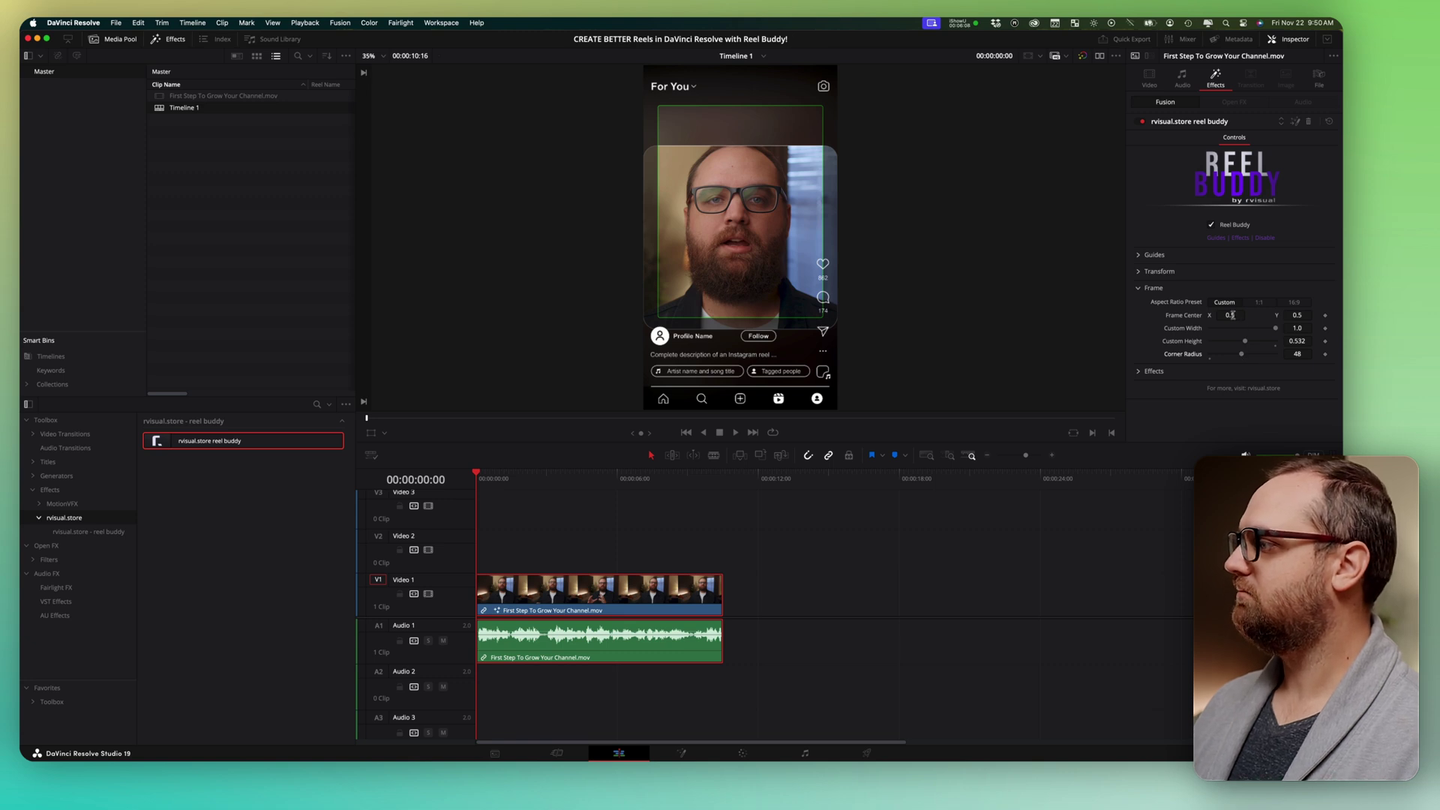
drag(1242, 355, 1290, 339)
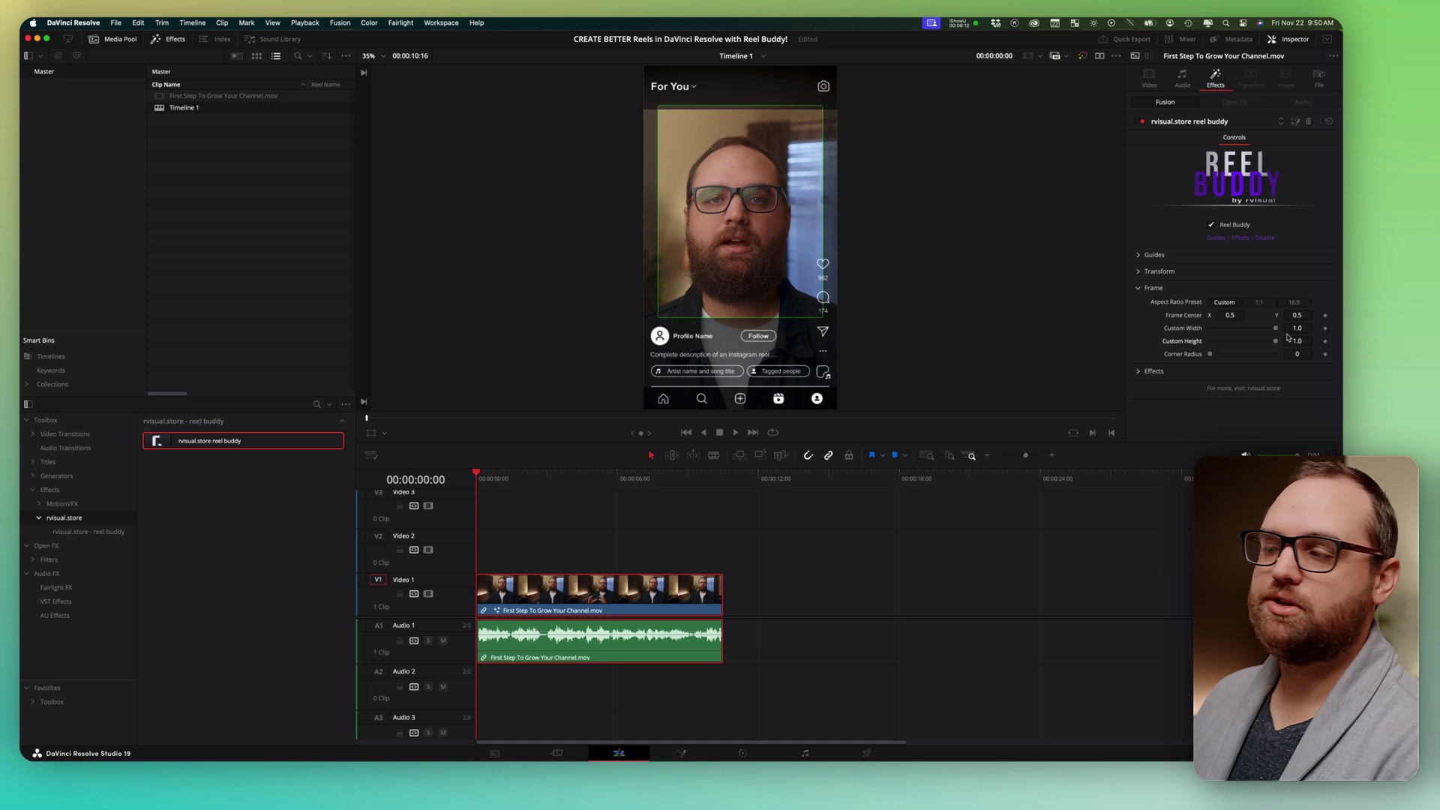
click(1139, 288)
Step: Turn off the Reel Buddy guide overlay and set the Transform center Y to 0.5
click(1138, 305)
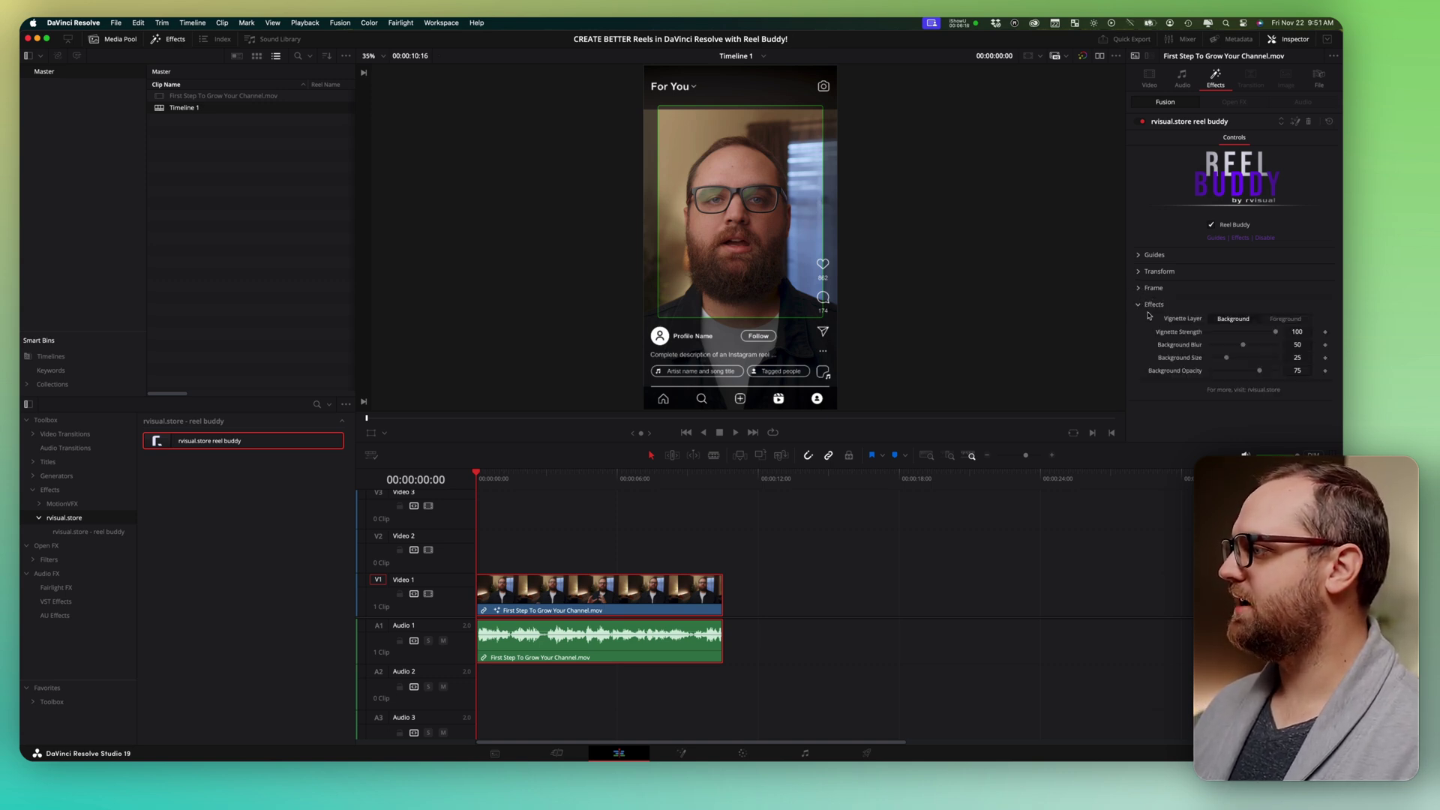
click(1211, 225)
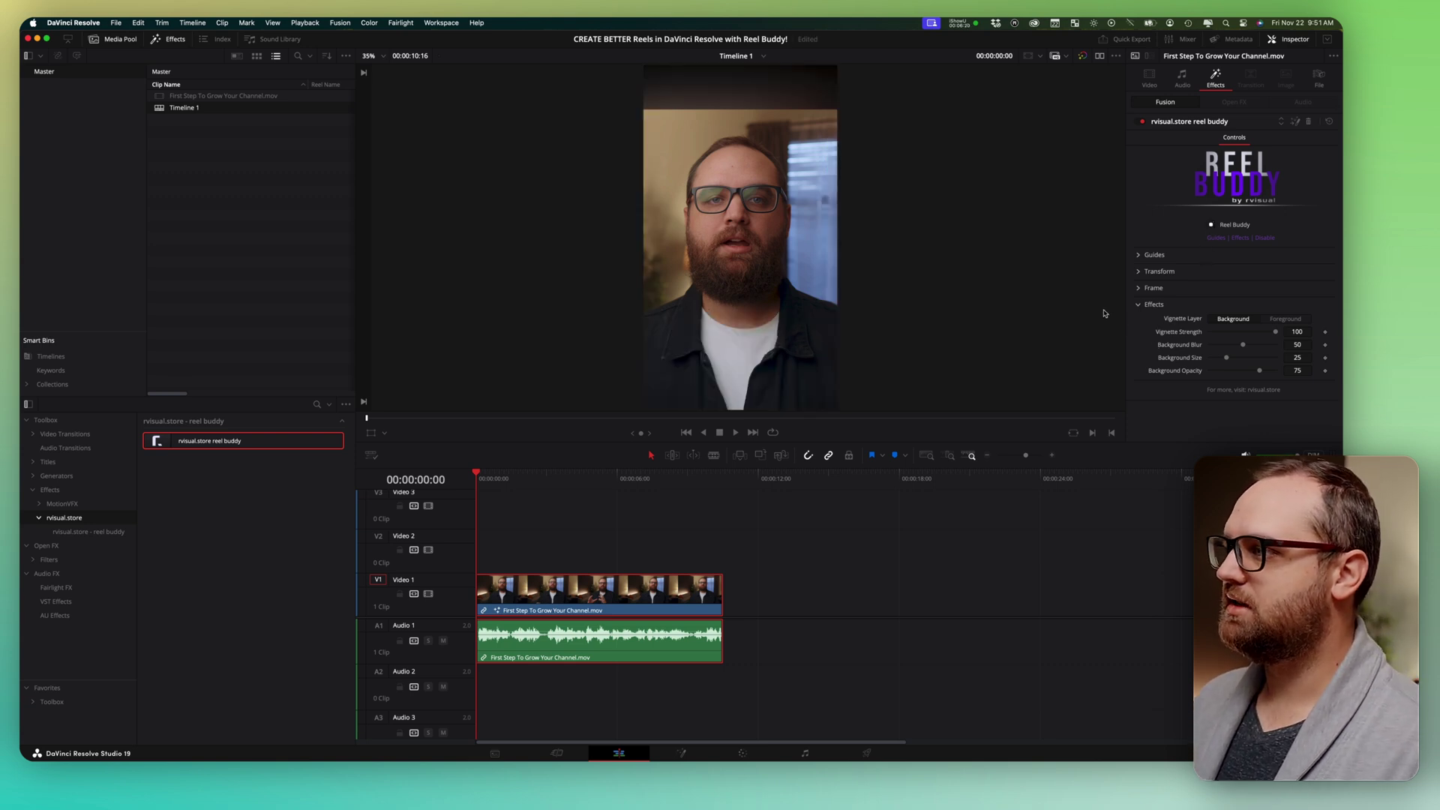
click(1139, 272)
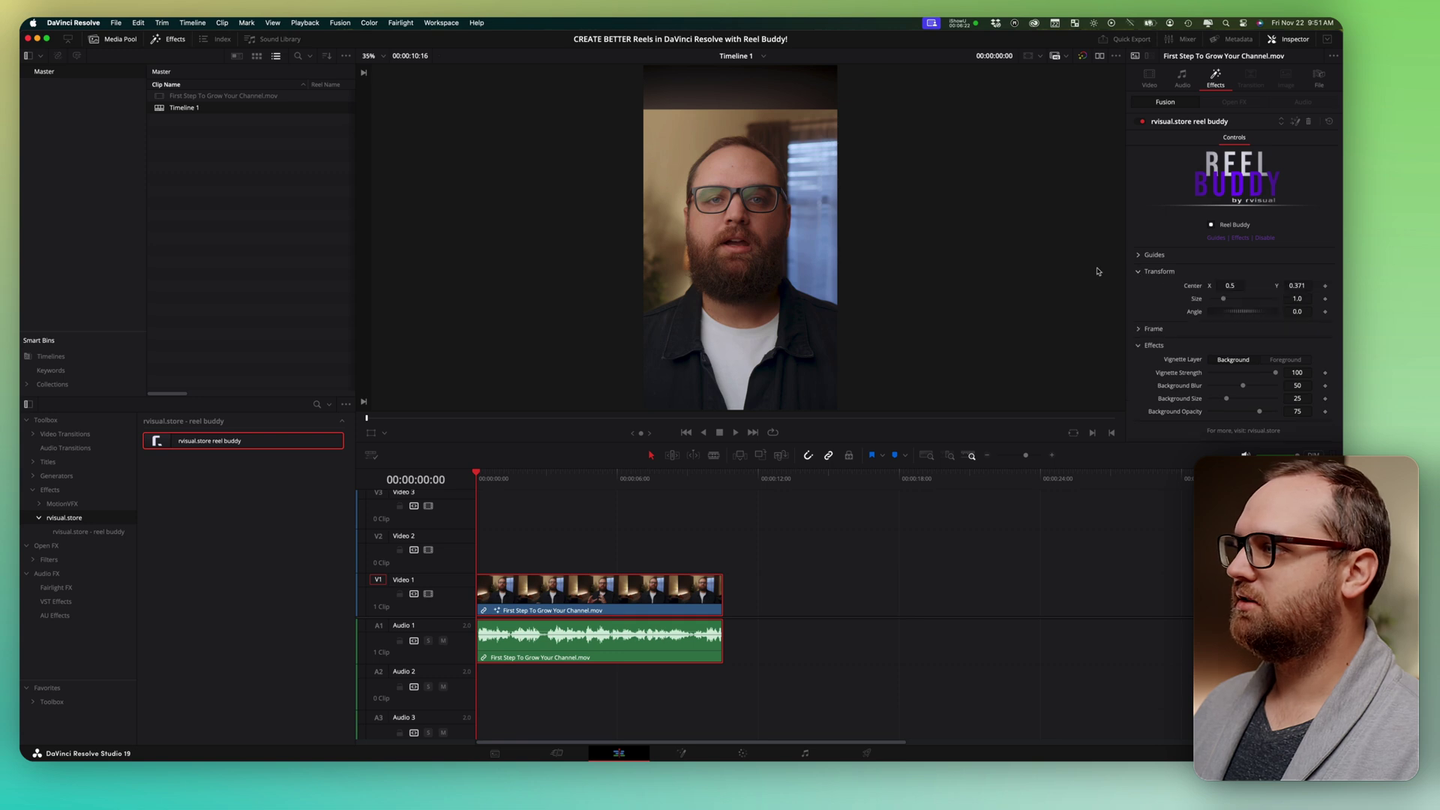
click(1139, 329)
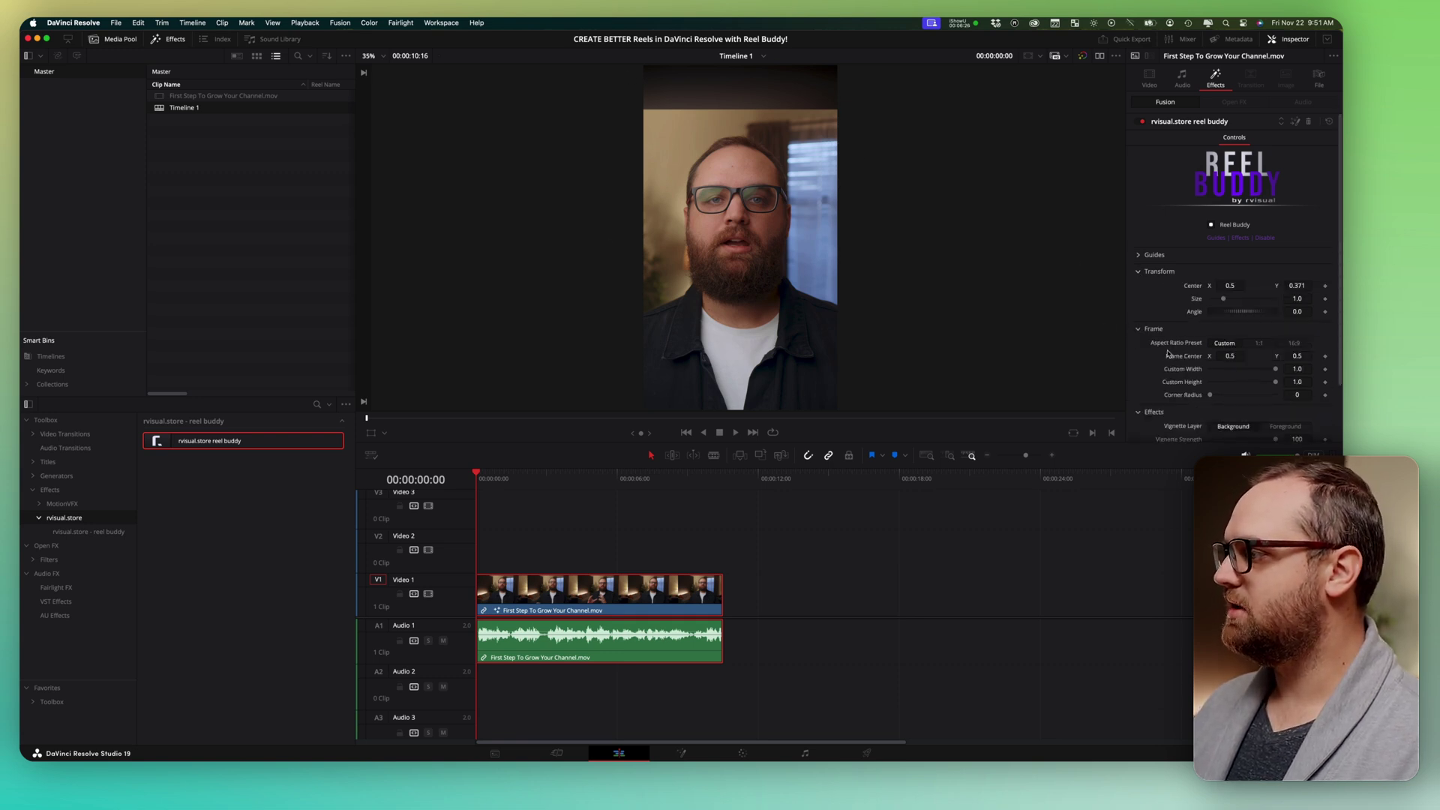
click(1137, 330)
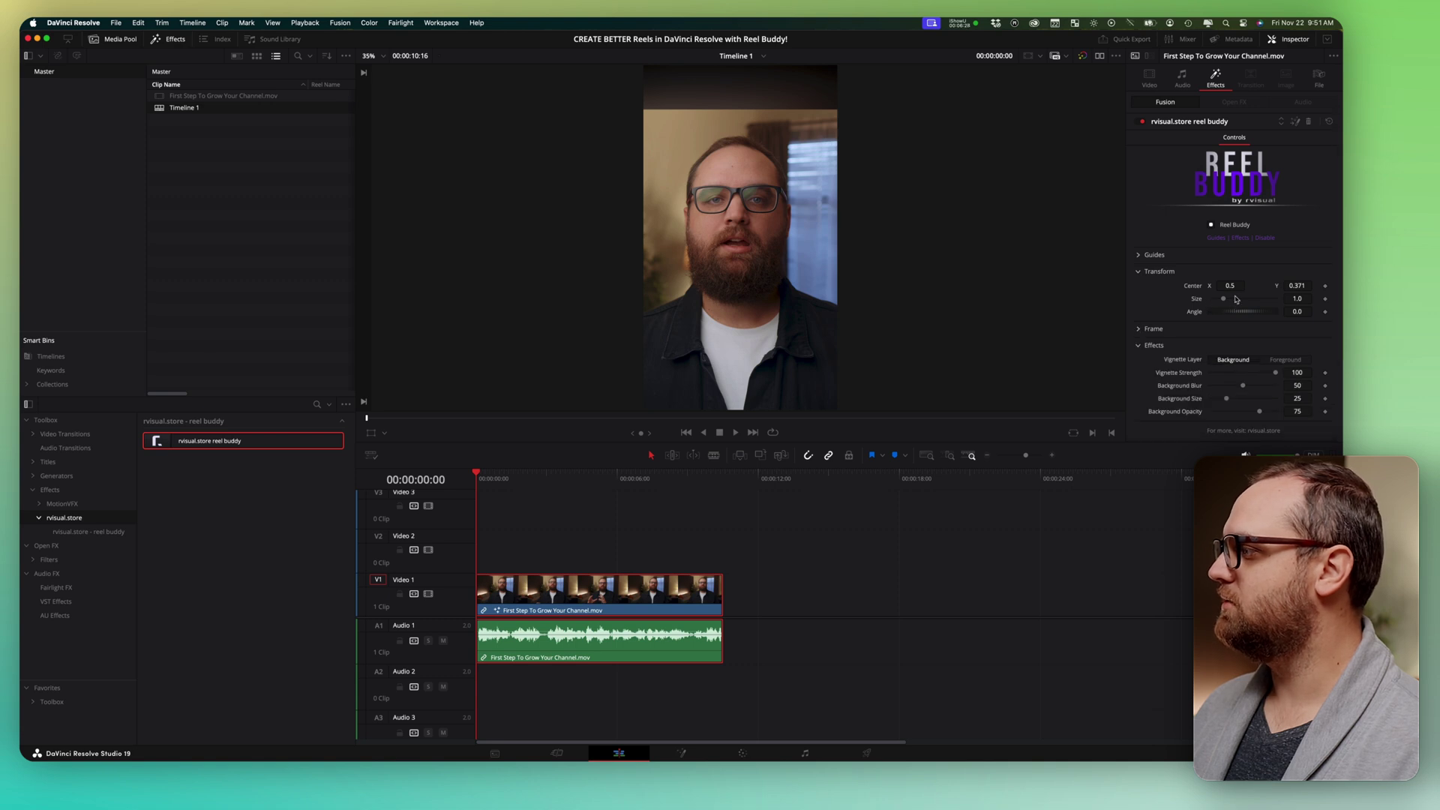
click(1296, 286)
text(0.5)
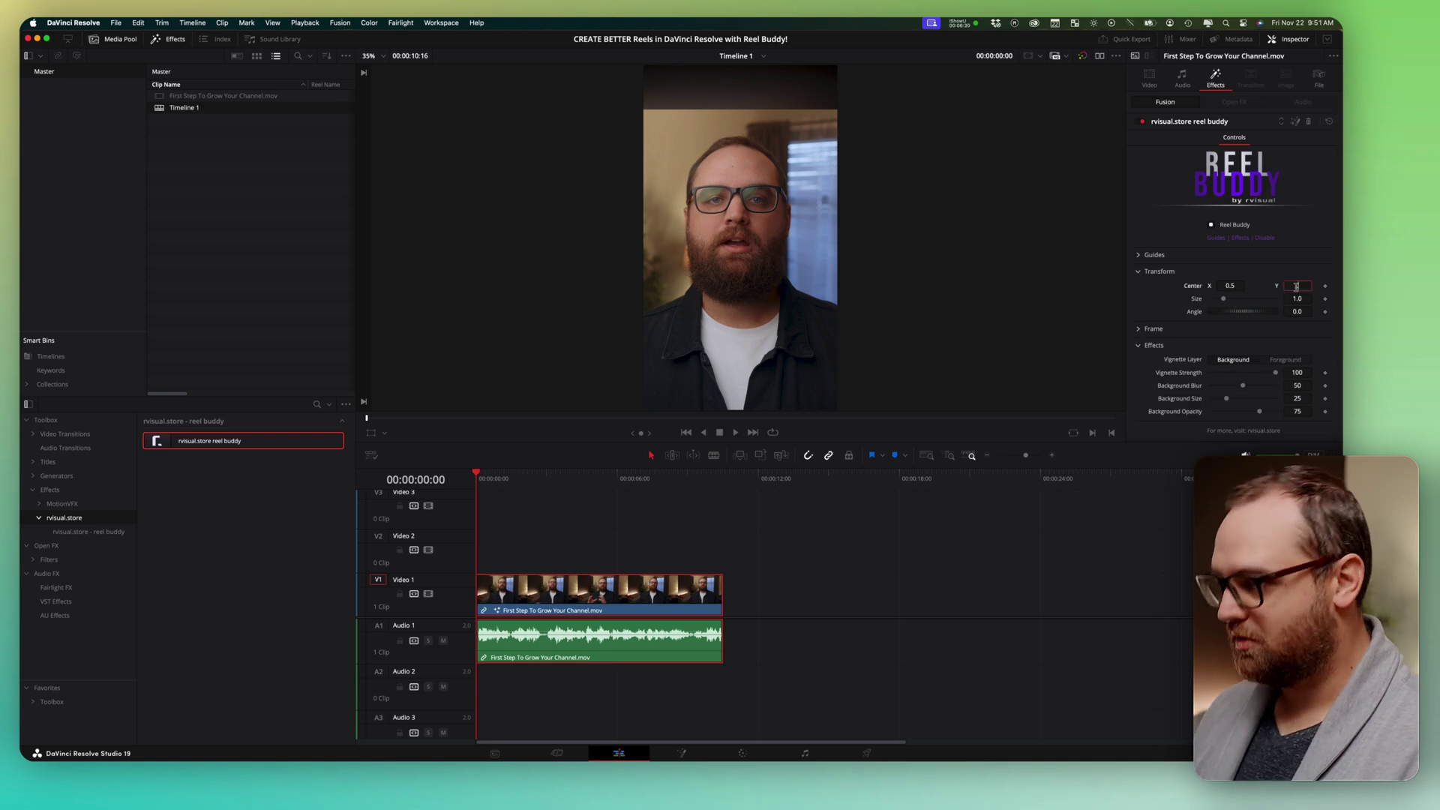
key(Tab)
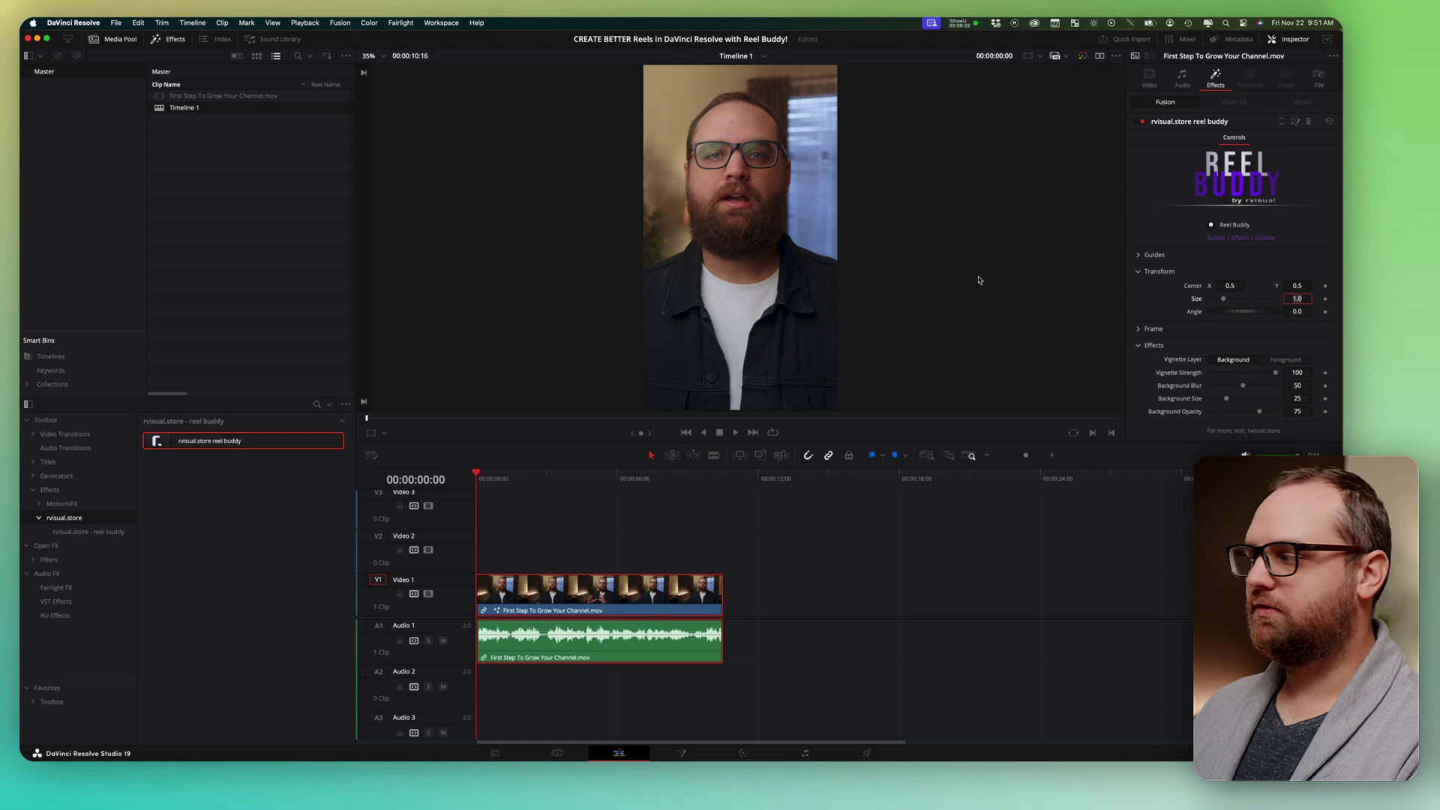
click(1142, 272)
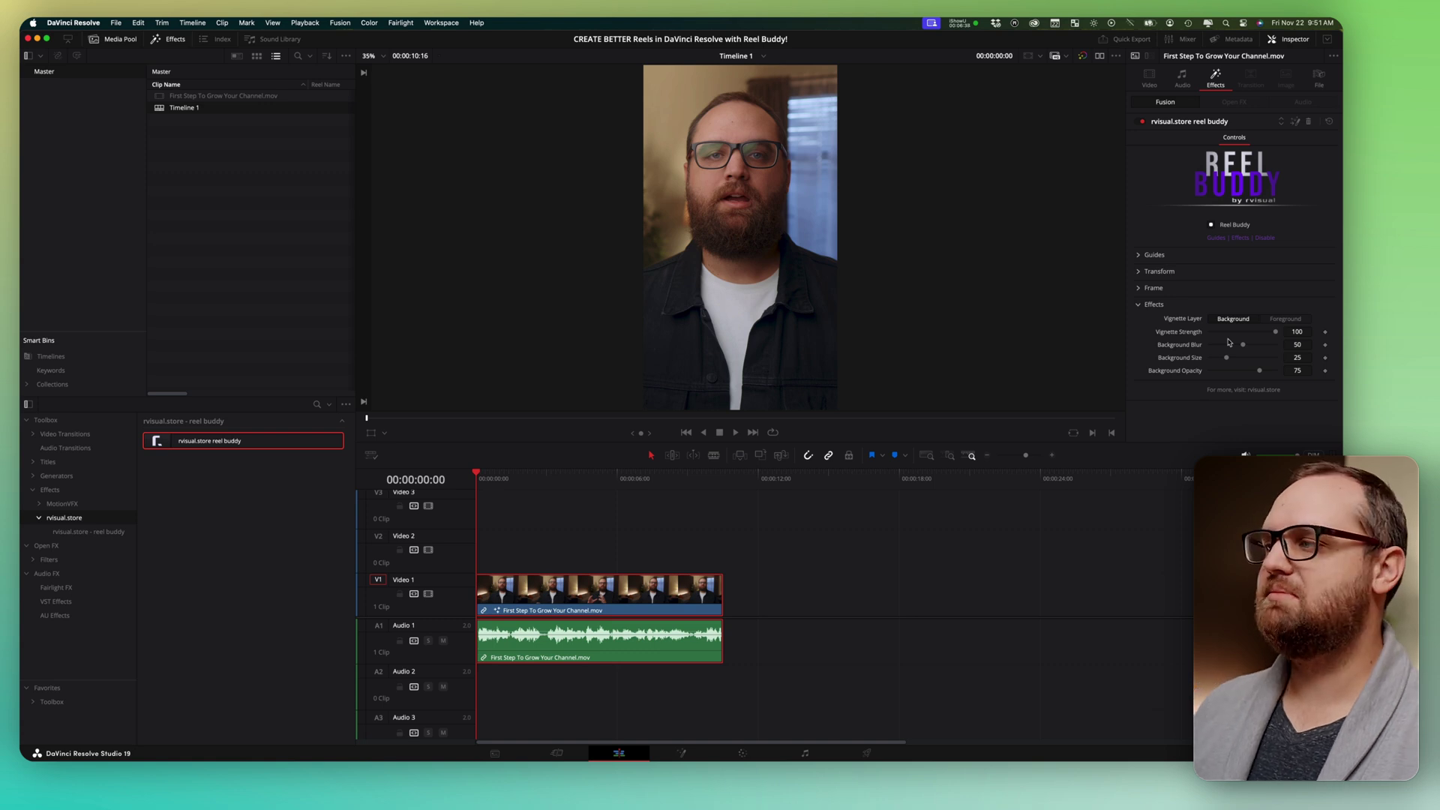
Step: Set the Frame's Aspect Ratio Preset to 1:1 and lower the Transform center Y until the head sits inside the frame
click(1139, 288)
click(1258, 302)
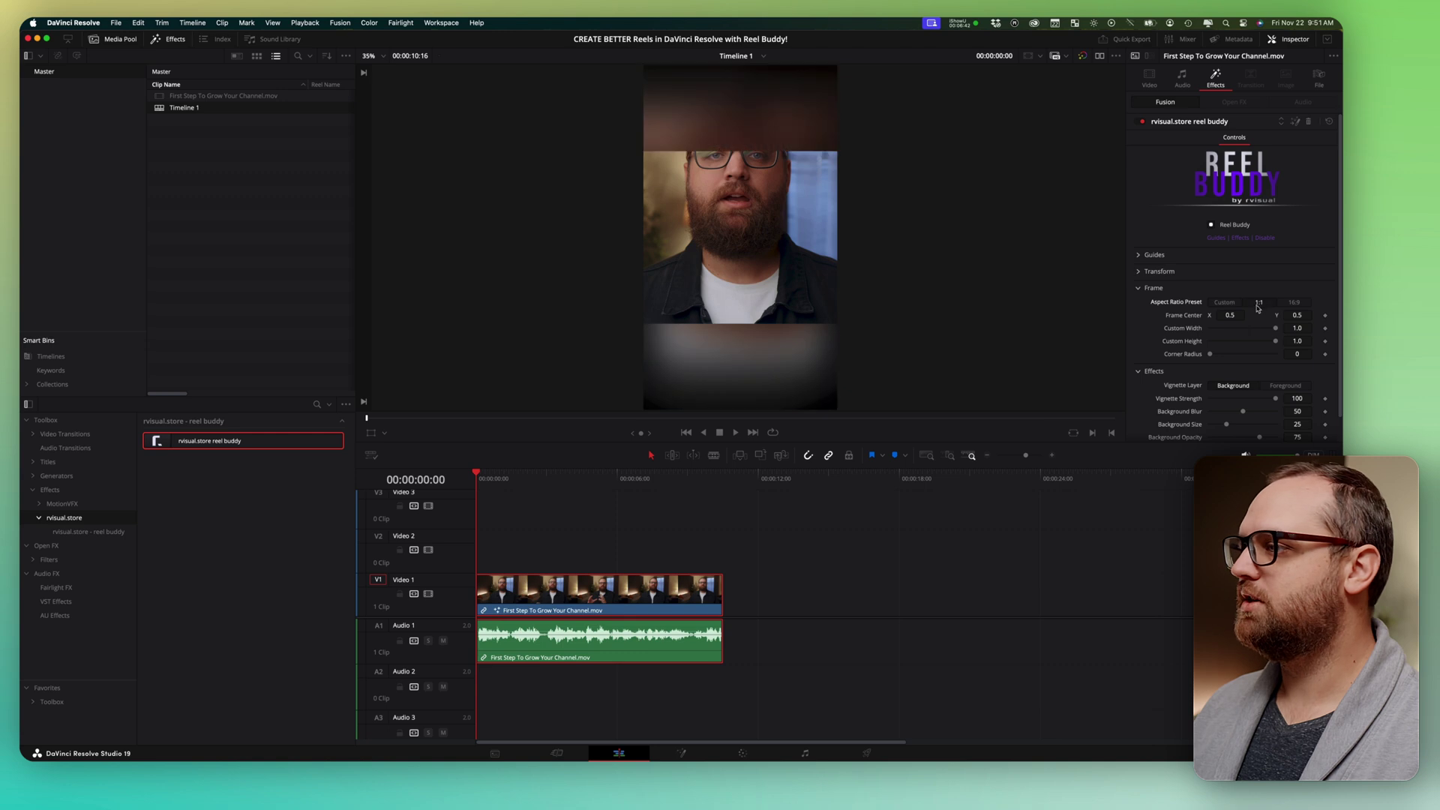
click(1139, 271)
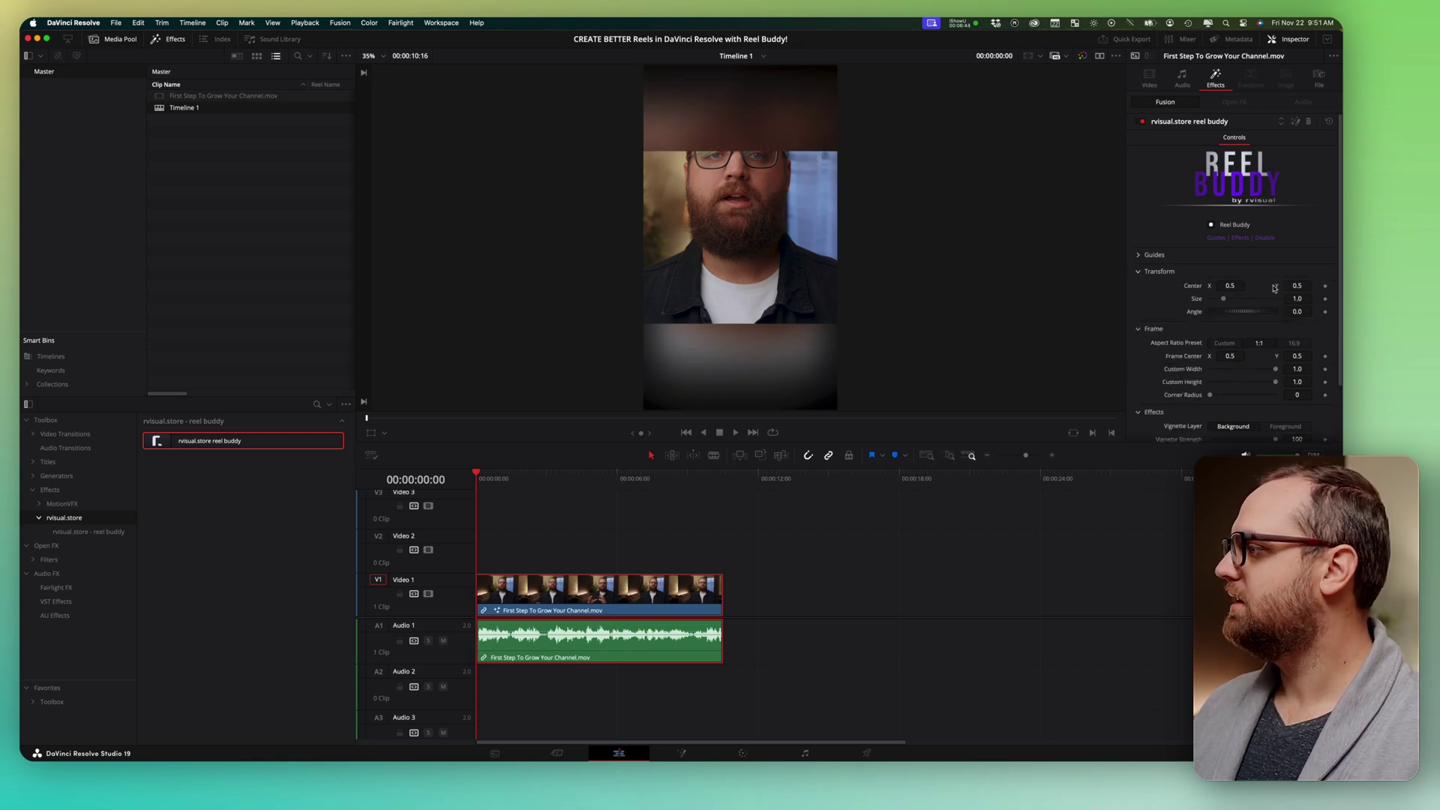
drag(1290, 286, 1254, 286)
click(1139, 273)
Step: Switch the frame to the Custom aspect ratio and reduce its Custom Height to slightly taller than a square
click(1224, 301)
drag(1276, 341, 1250, 343)
click(1140, 288)
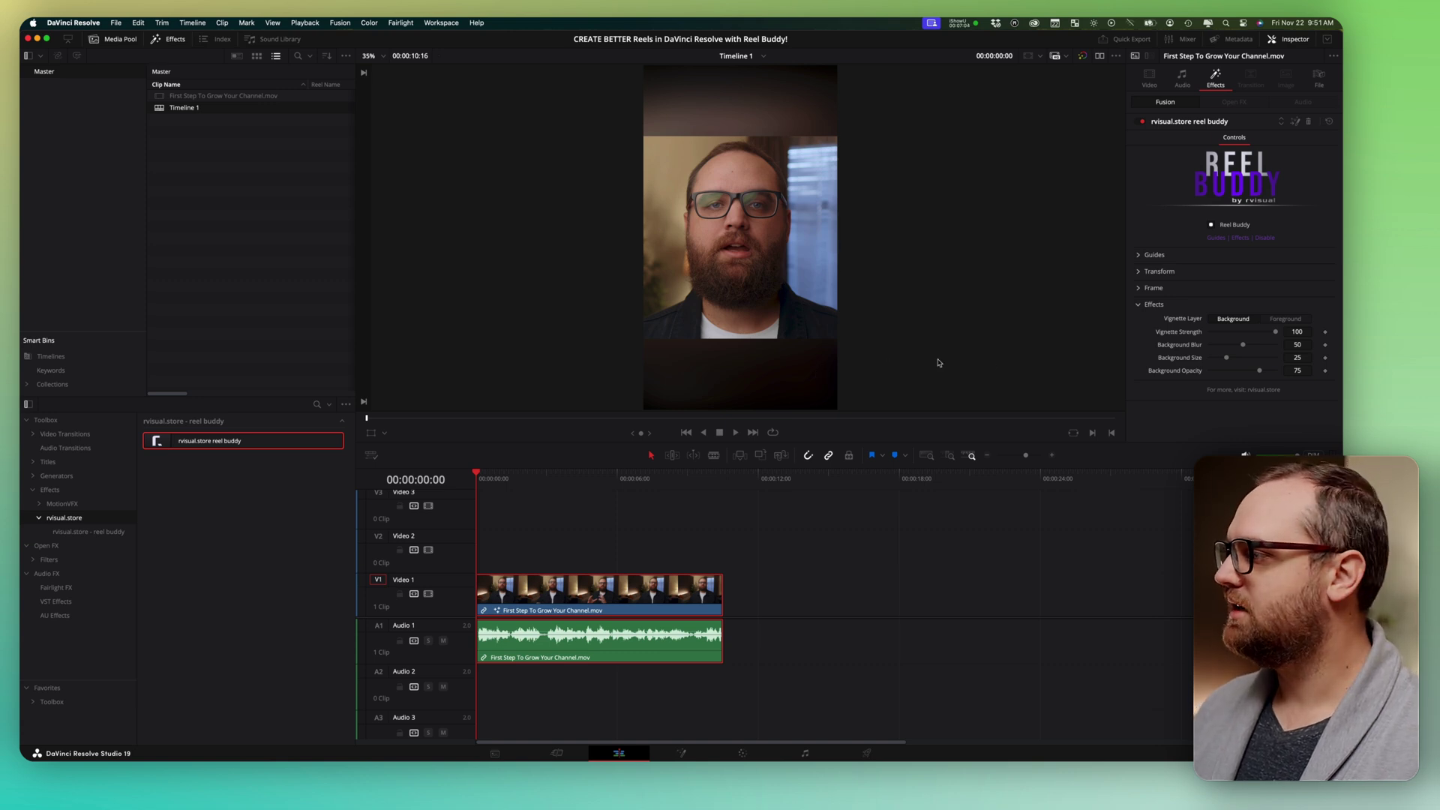
Step: Lower the Vignette Strength and Background Blur to 0, and raise the Background Size to 37
drag(1275, 332, 1179, 338)
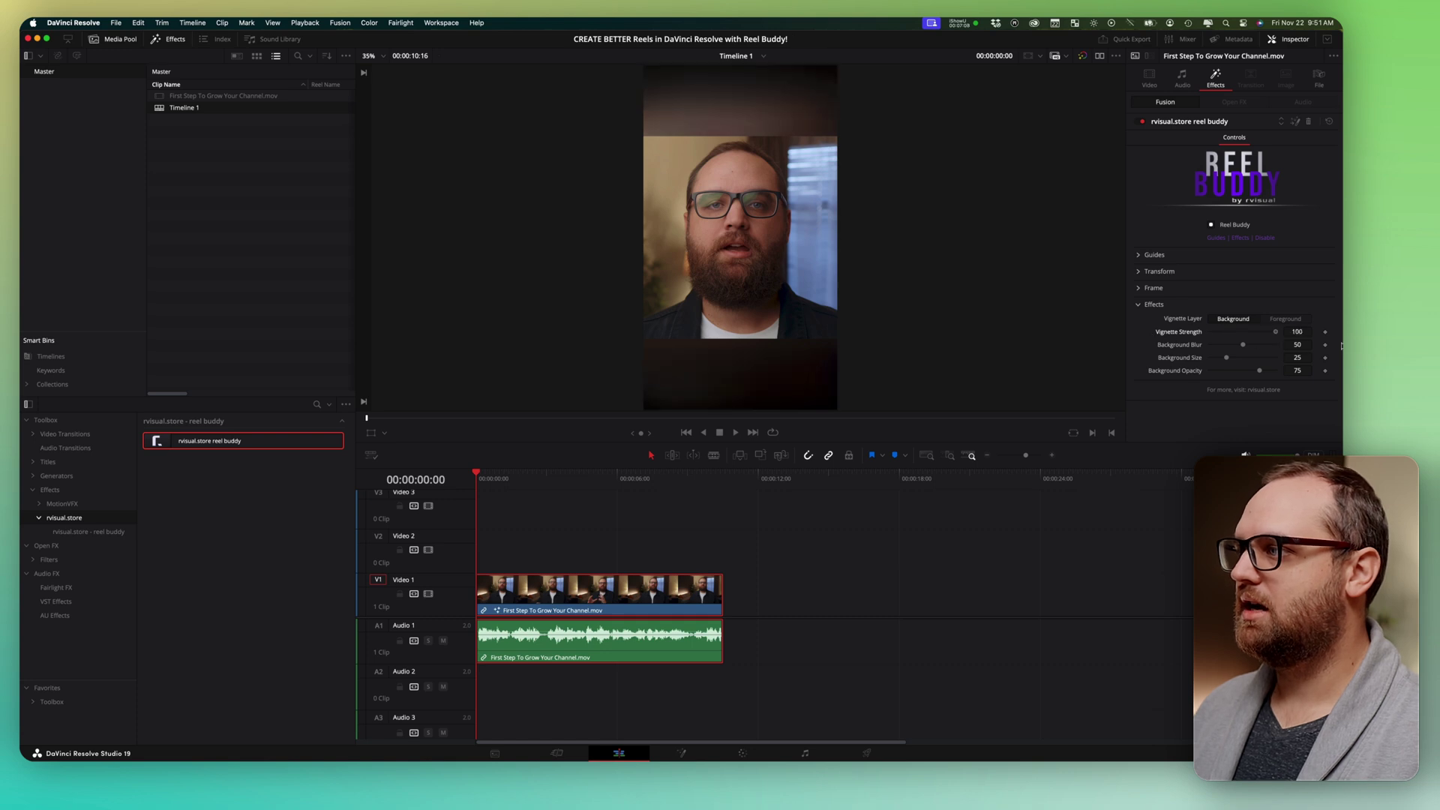
drag(1243, 346, 1171, 350)
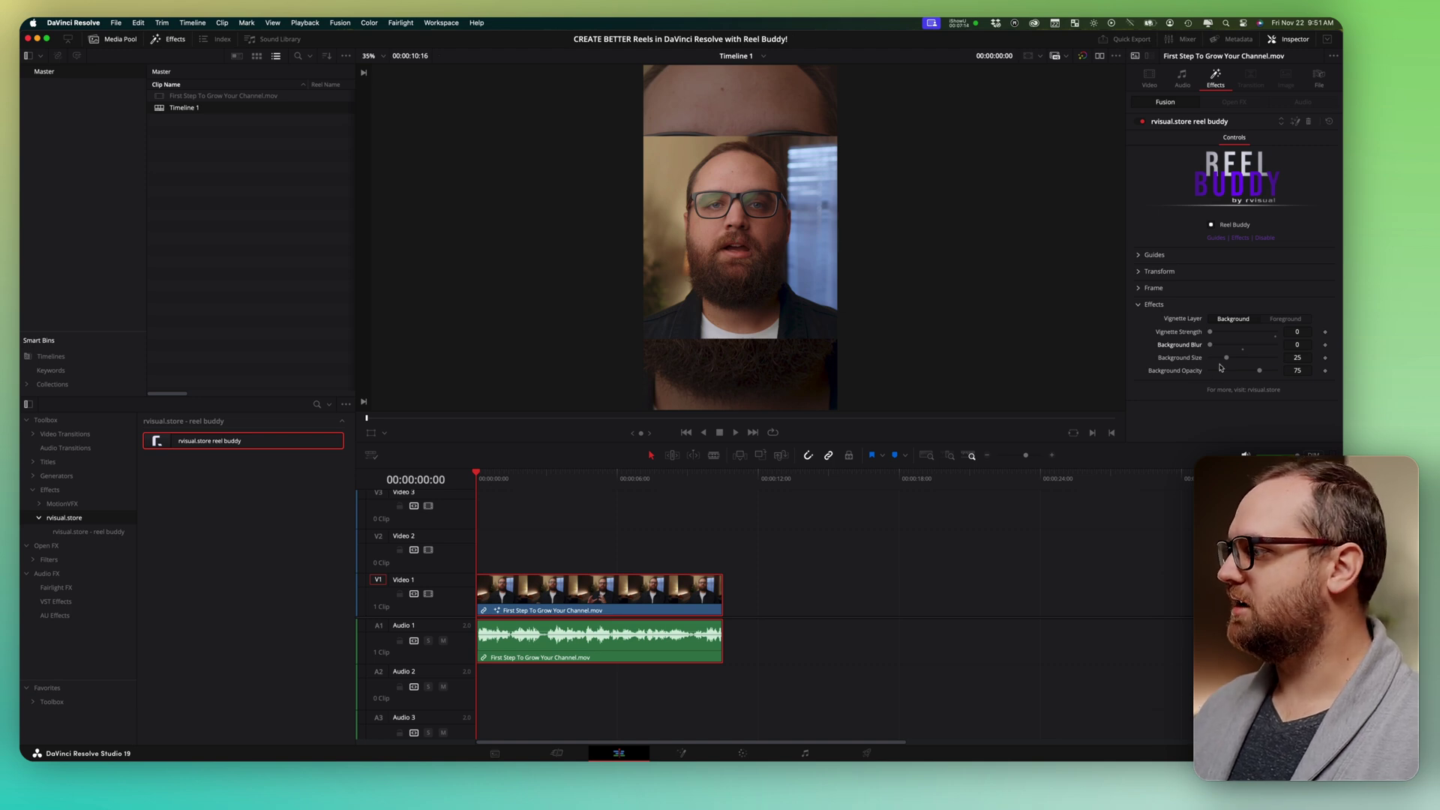
mouse_move(1261, 374)
mouse_down()
mouse_move(1305, 371)
mouse_move(1236, 362)
mouse_move(1262, 373)
mouse_up()
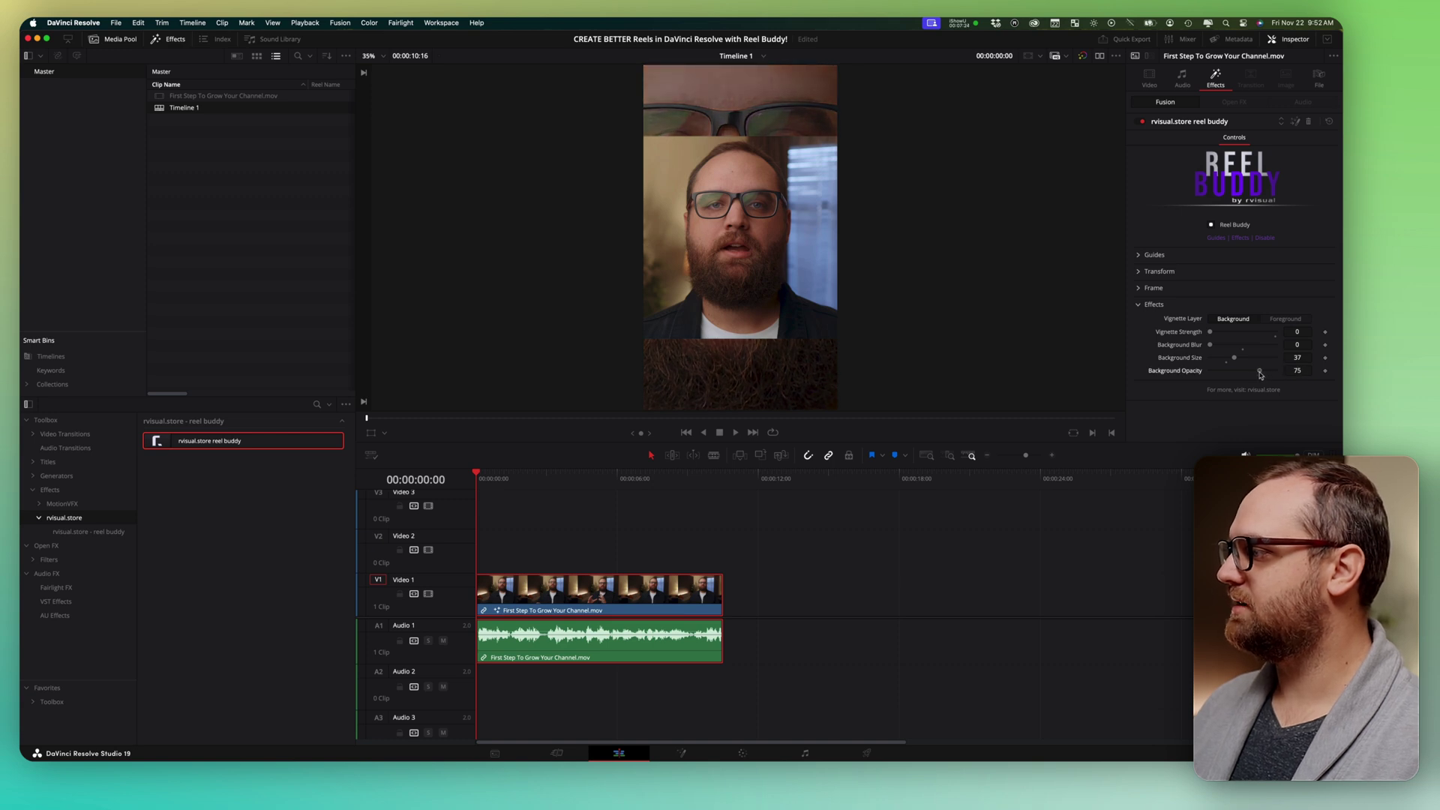
Step: Set the background effects to Background Blur 49, Vignette Strength 100 and Background Size 25
drag(1223, 349, 1318, 357)
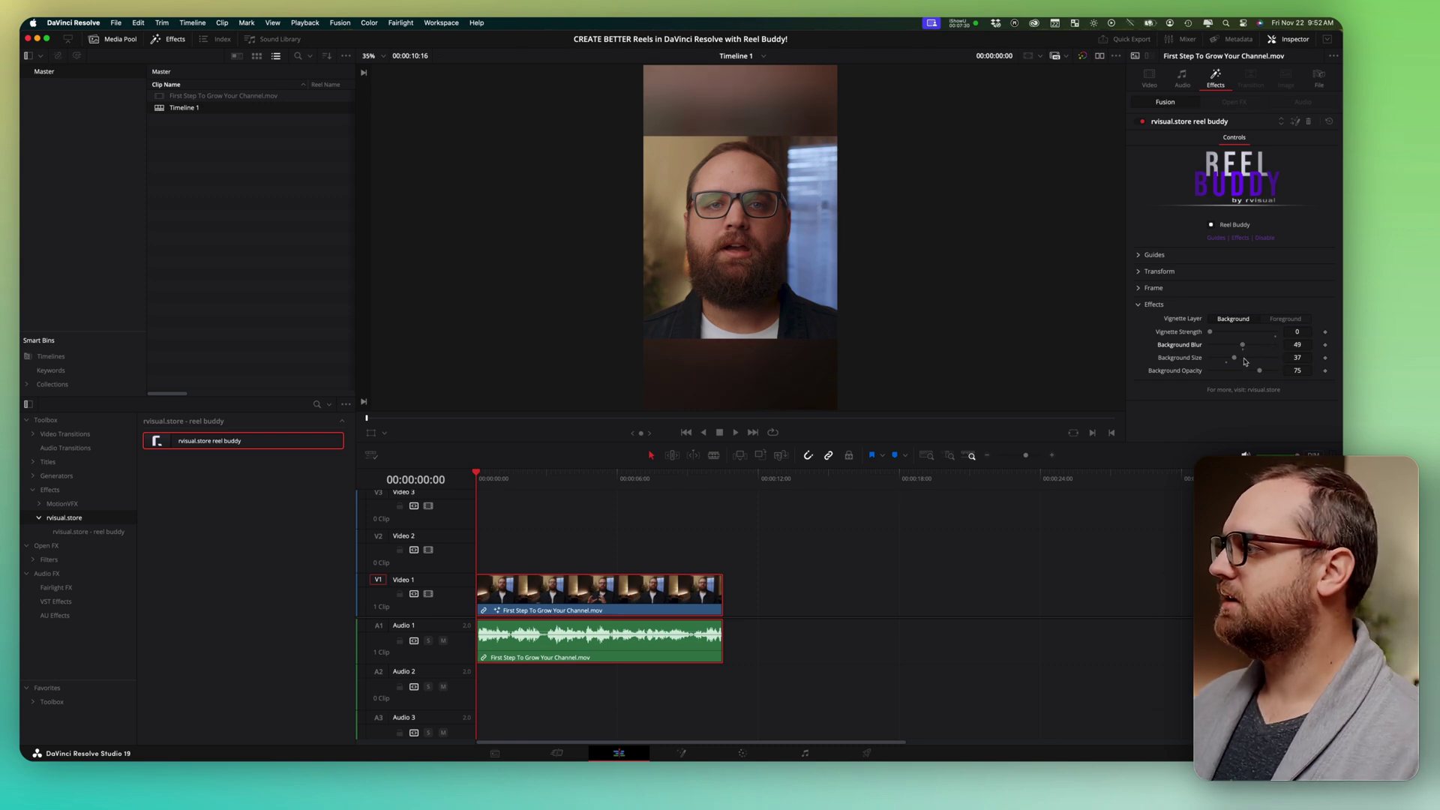
drag(1209, 332, 1270, 335)
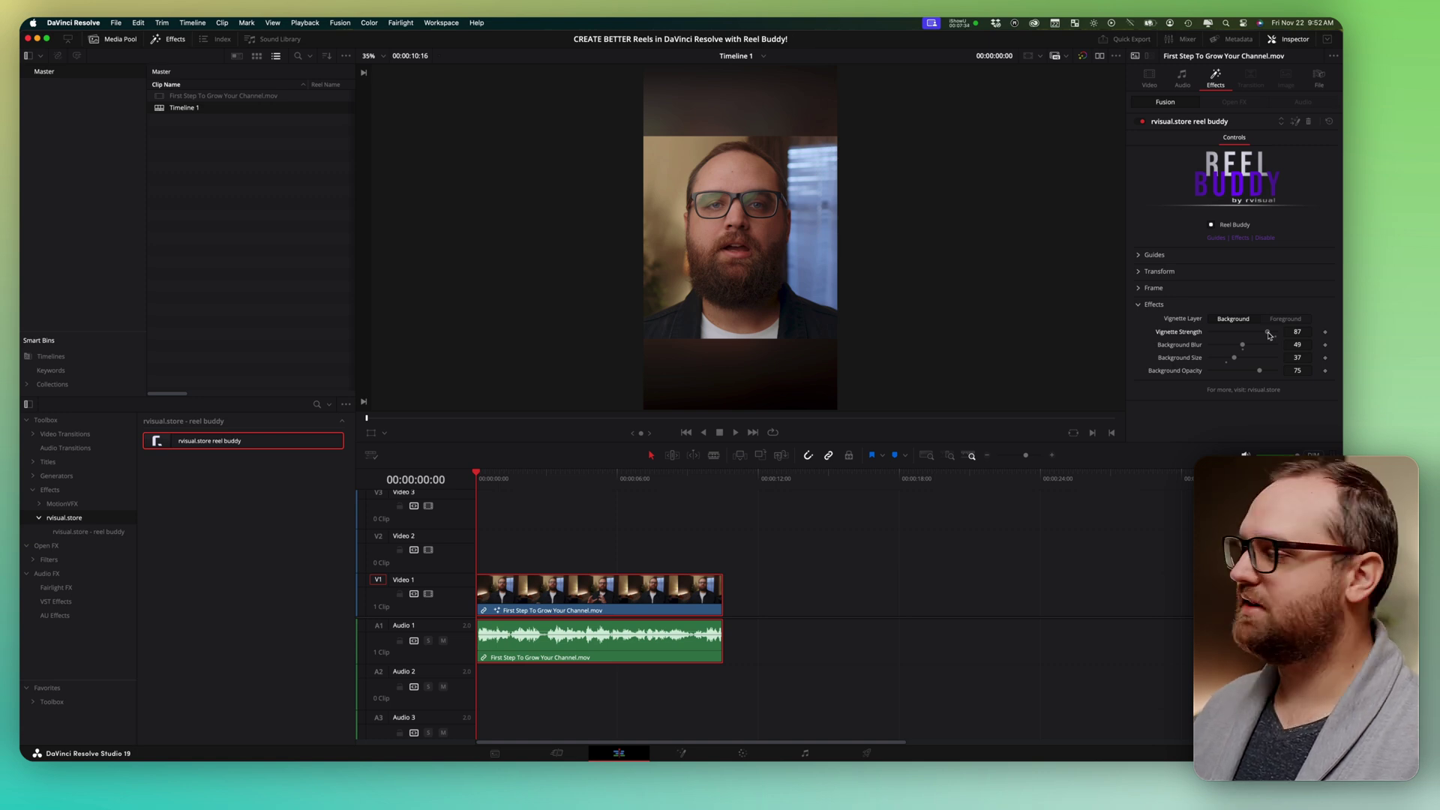
drag(1270, 335, 1279, 339)
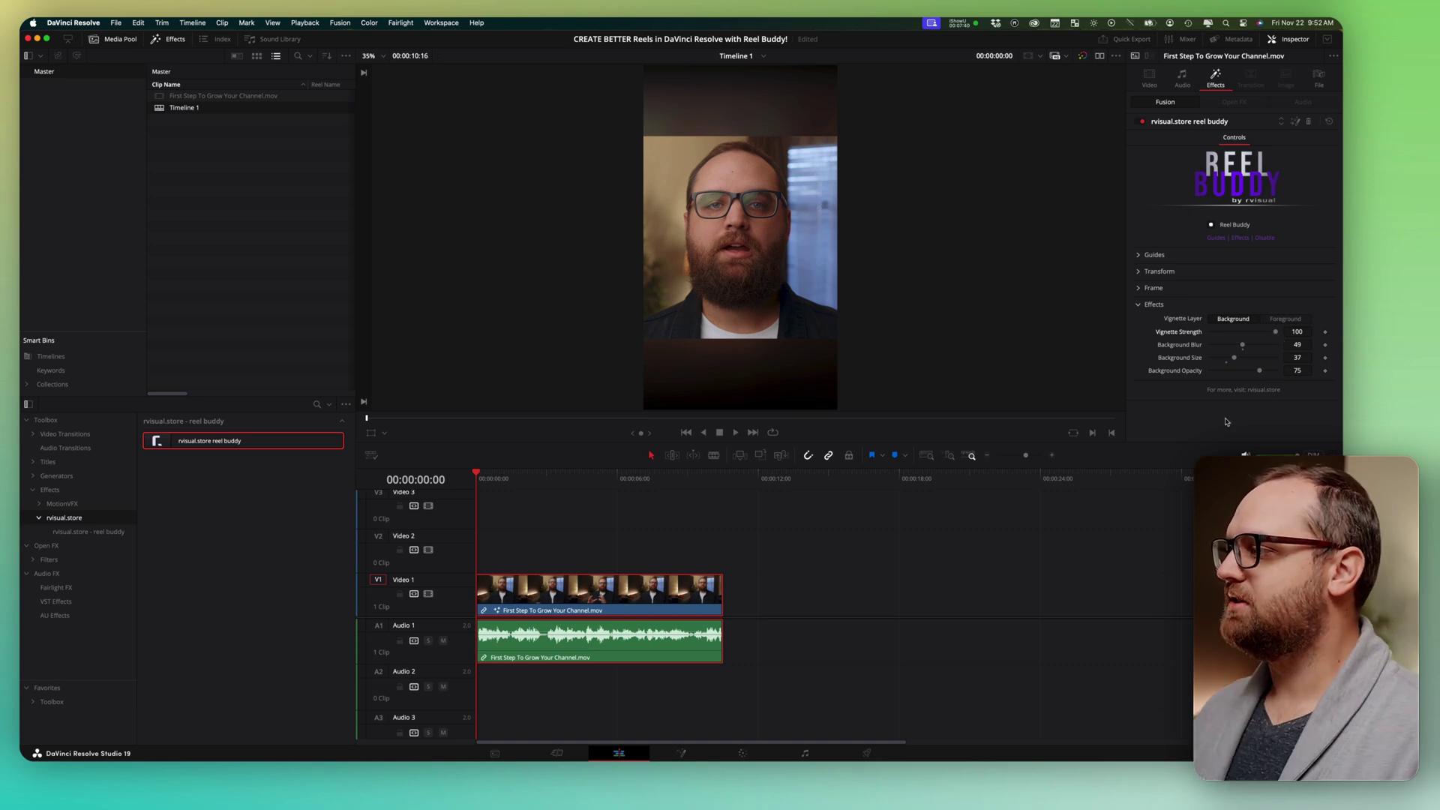
drag(1236, 358, 1260, 377)
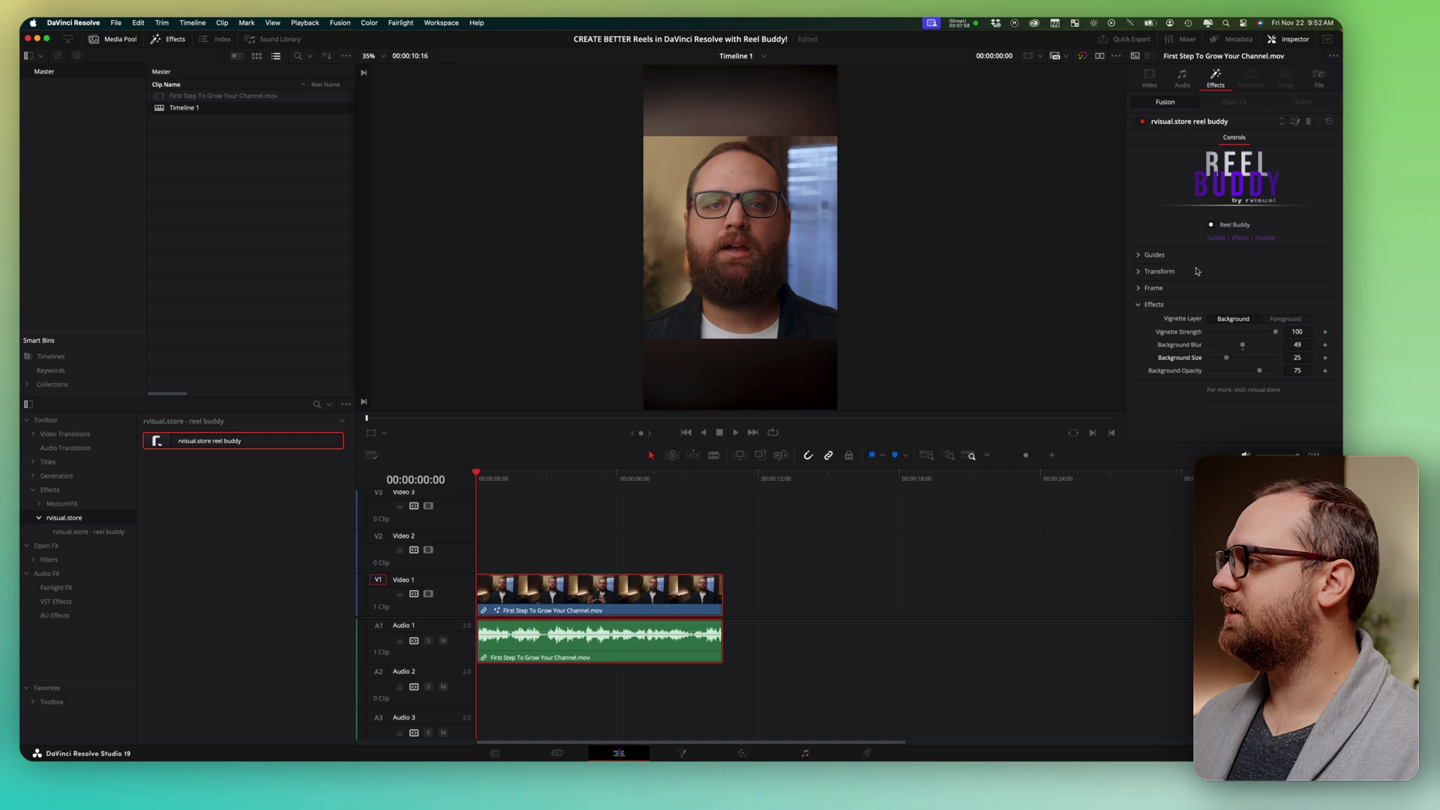
Step: Turn on the Reel Buddy overlay to check the framing against the Instagram guides, and turn it off again
click(1211, 225)
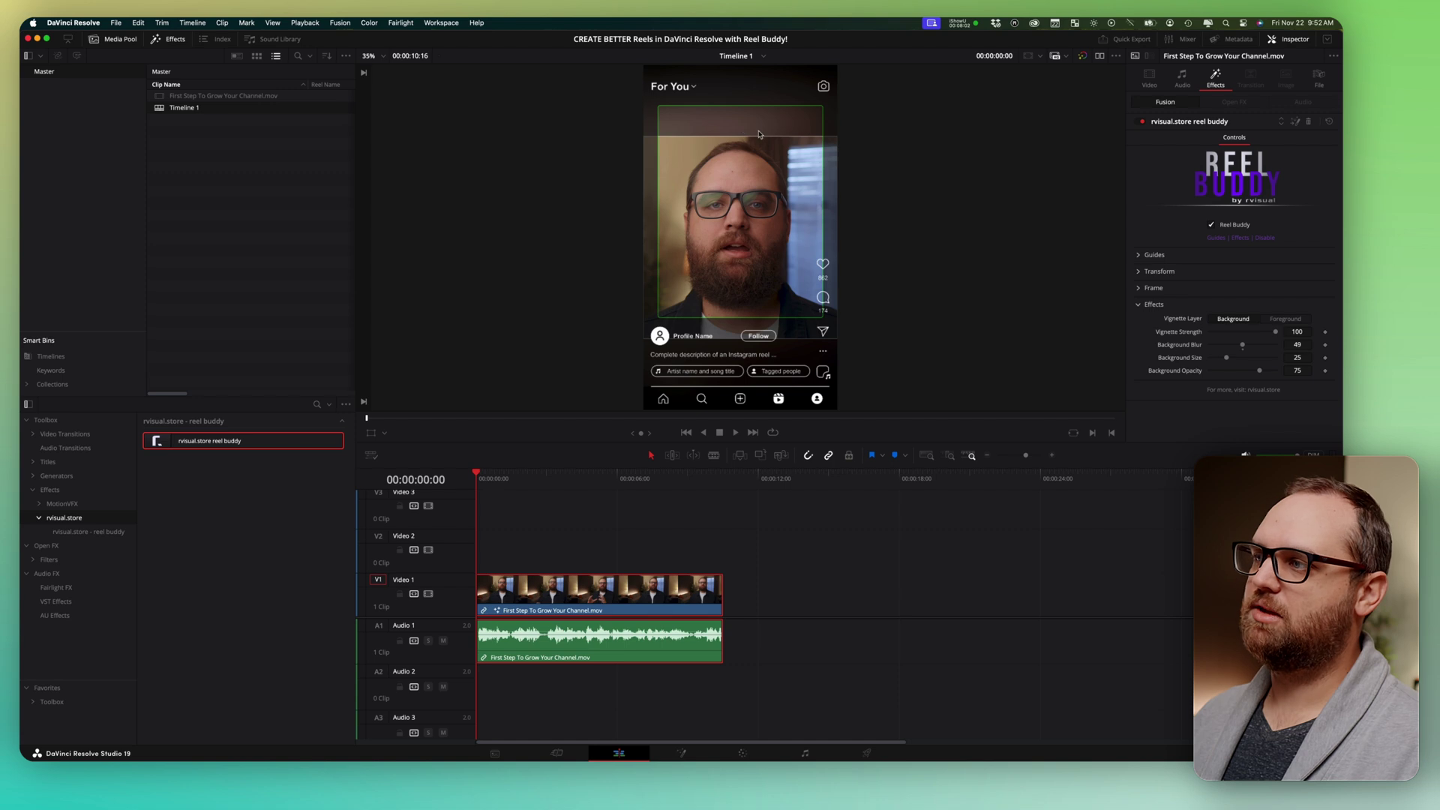
click(1139, 305)
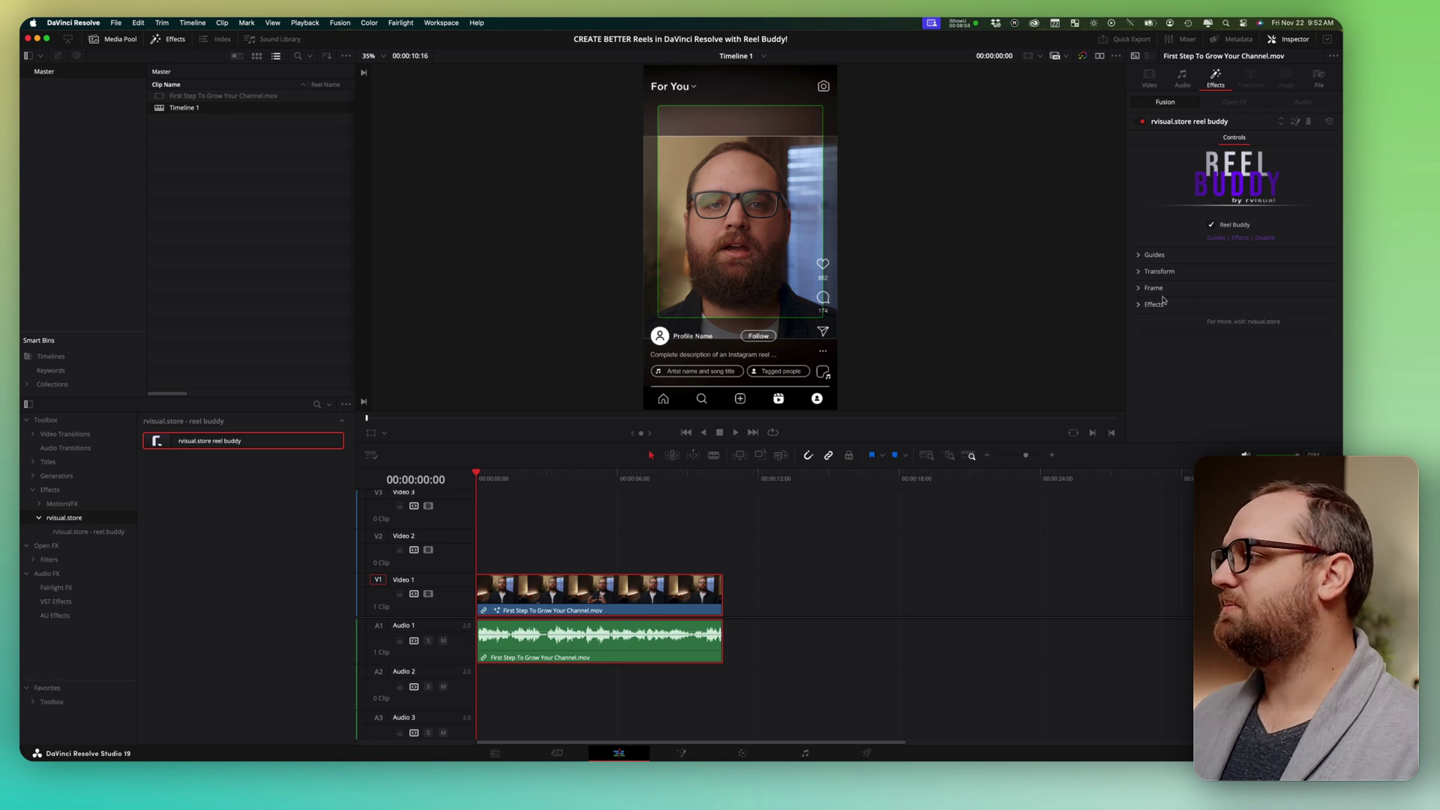
click(1211, 225)
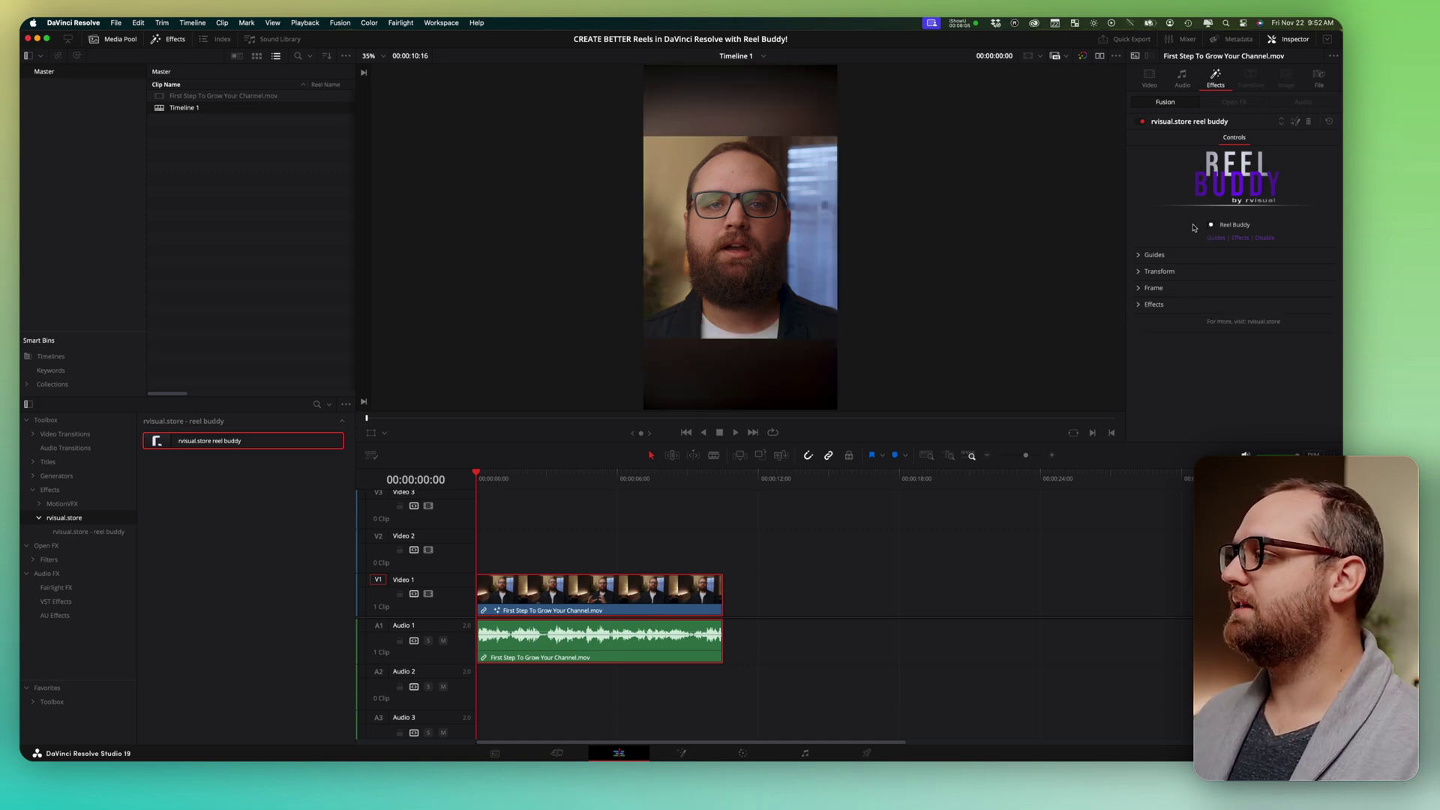